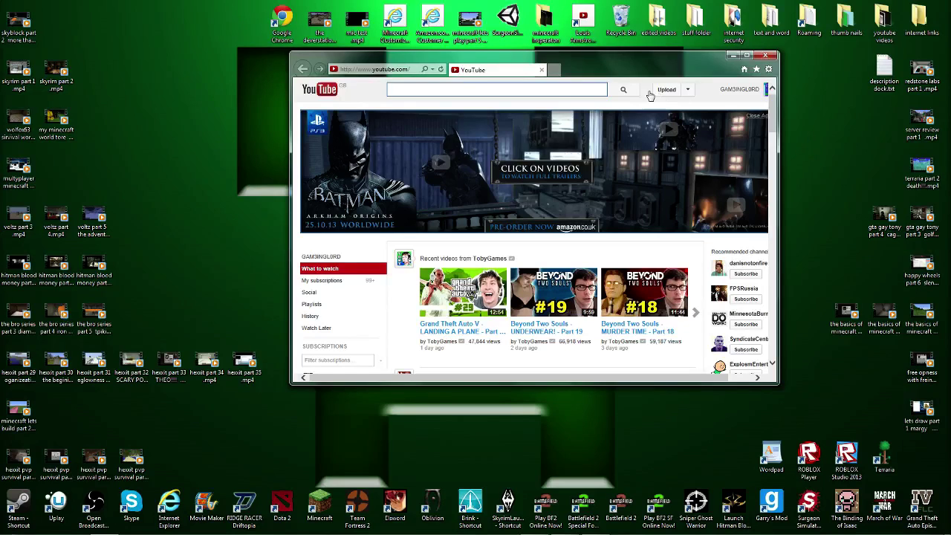
pyautogui.click(556, 70)
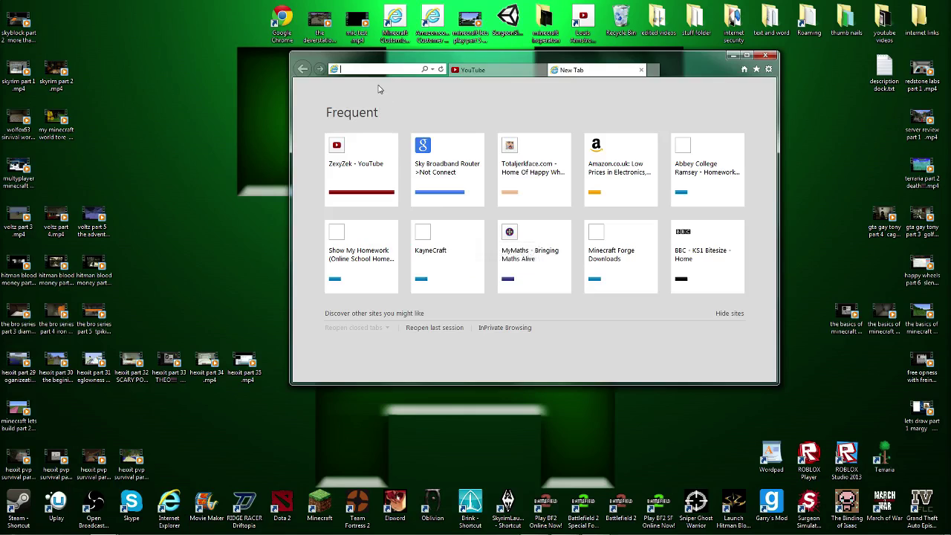
pyautogui.write('www.')
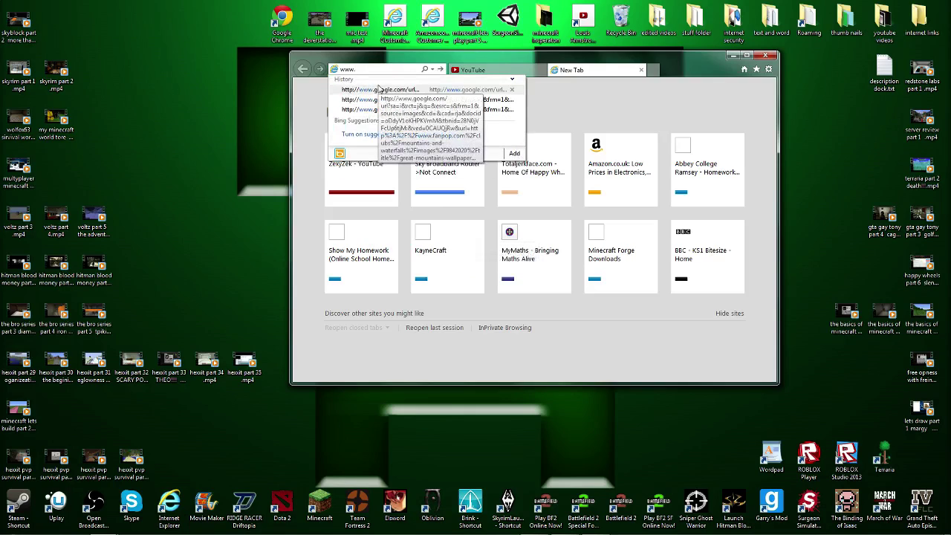
pyautogui.write('bdc')
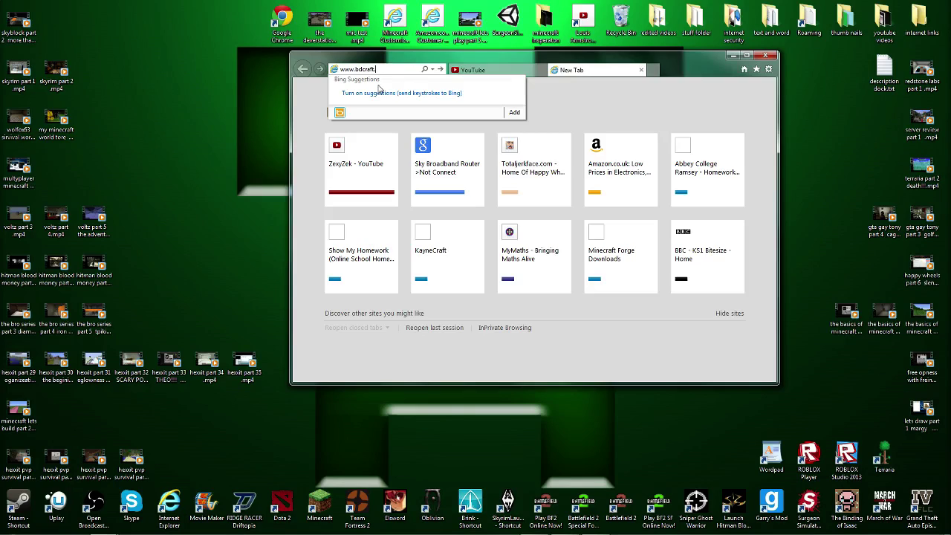
pyautogui.write('raft.net')
pyautogui.press('Return')
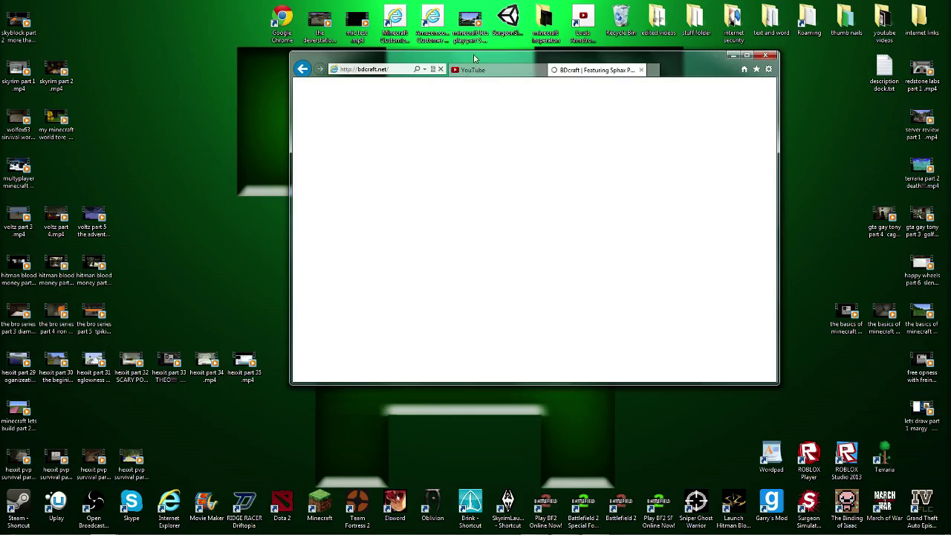
# - Maximize the browser window, look over the BDcraft home page and open its texture pack download page
pyautogui.moveTo(473, 58); pyautogui.dragTo(473, 2)
pyautogui.scroll(-5, 385, 257)
pyautogui.scroll(5, 386, 257)
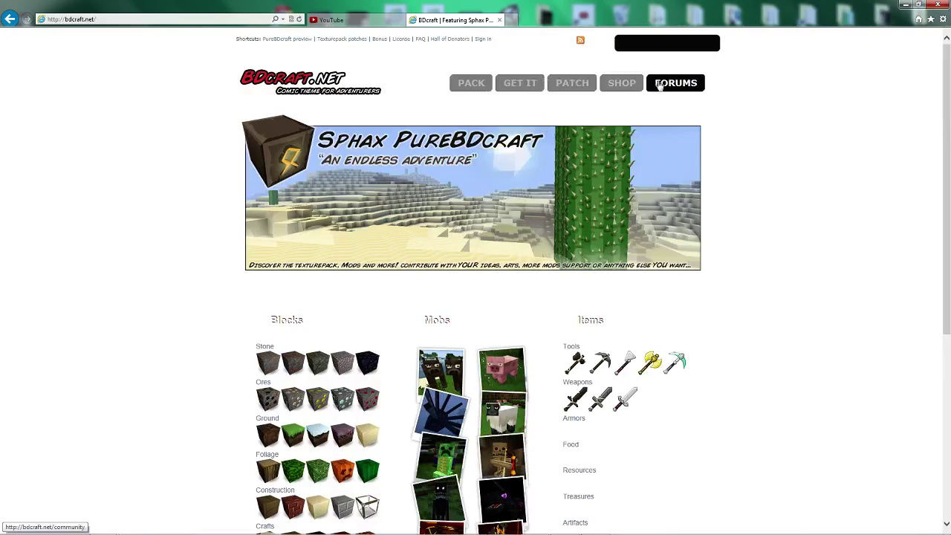
pyautogui.scroll(-5, 544, 124)
pyautogui.scroll(5, 543, 124)
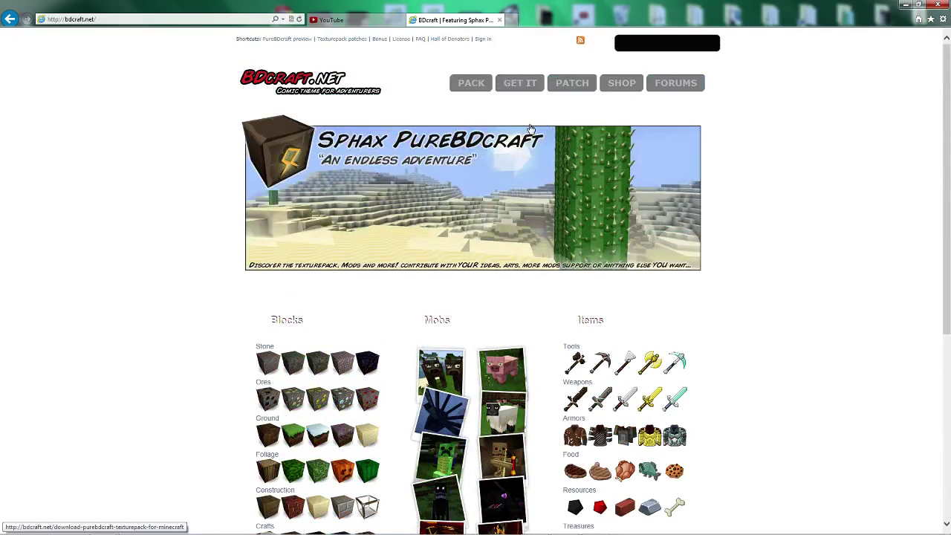
pyautogui.click(519, 82)
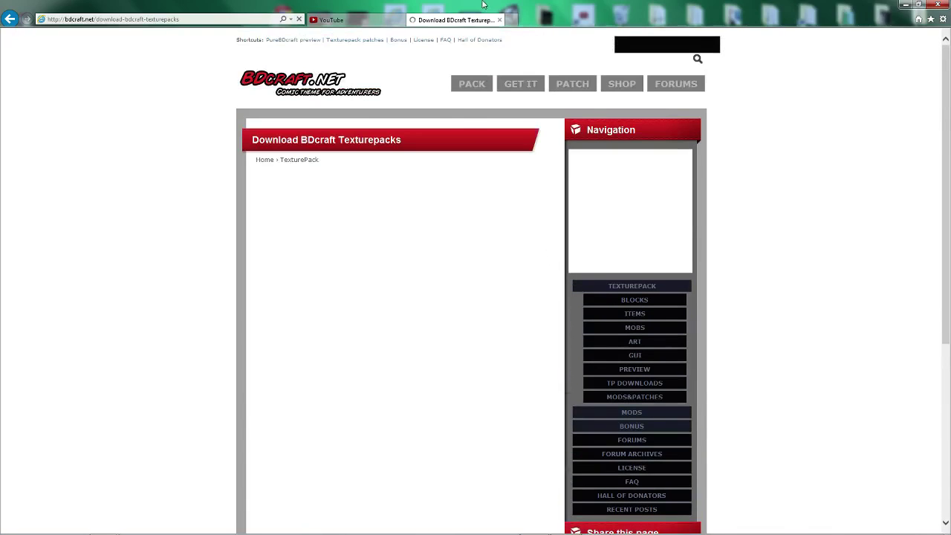
pyautogui.moveTo(483, 5); pyautogui.dragTo(547, 50)
pyautogui.click(533, 525)
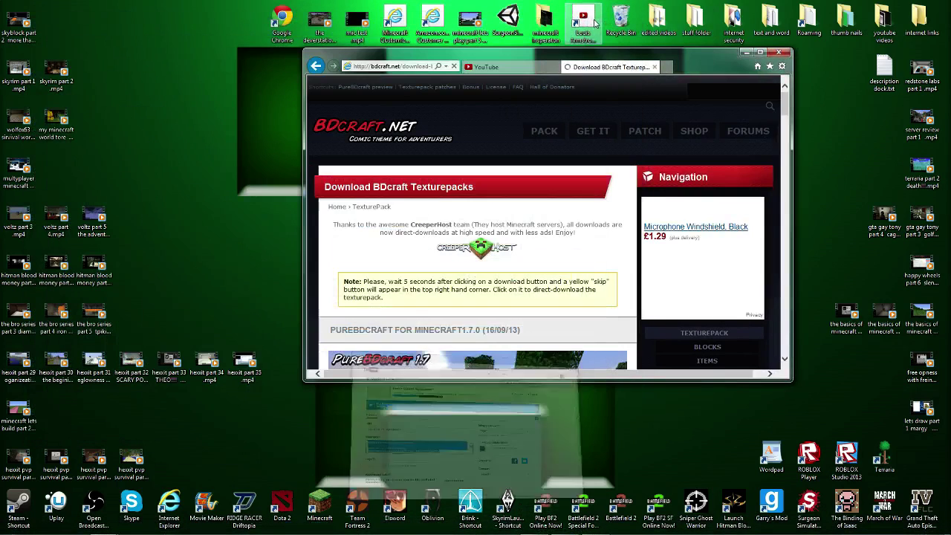
pyautogui.click(596, 20)
pyautogui.moveTo(626, 54); pyautogui.dragTo(623, 6)
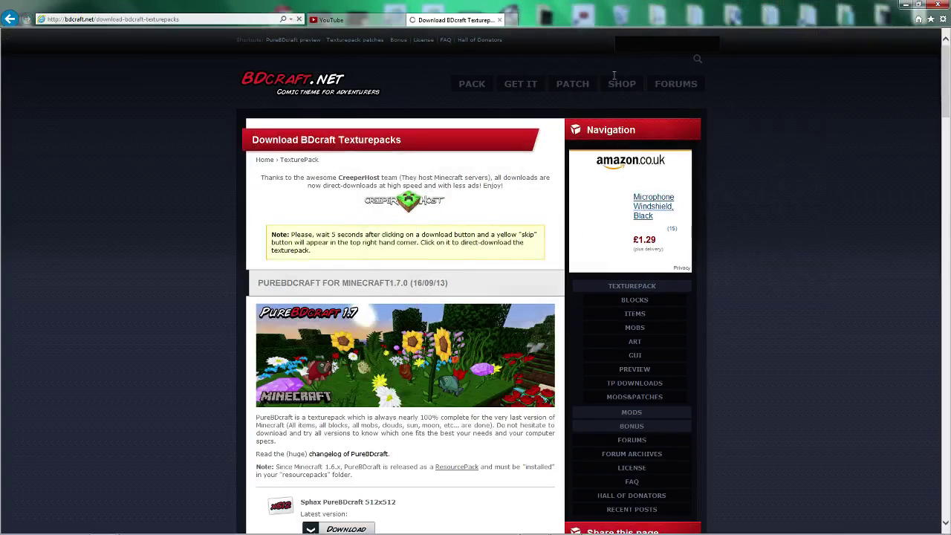
# - Examine the Sphax PureBDcraft downloads from 512x512 to 16x16 and the Minecraft versions offered for each resolution
pyautogui.scroll(-9, 476, 198)
pyautogui.scroll(5, 463, 205)
pyautogui.scroll(1, 431, 223)
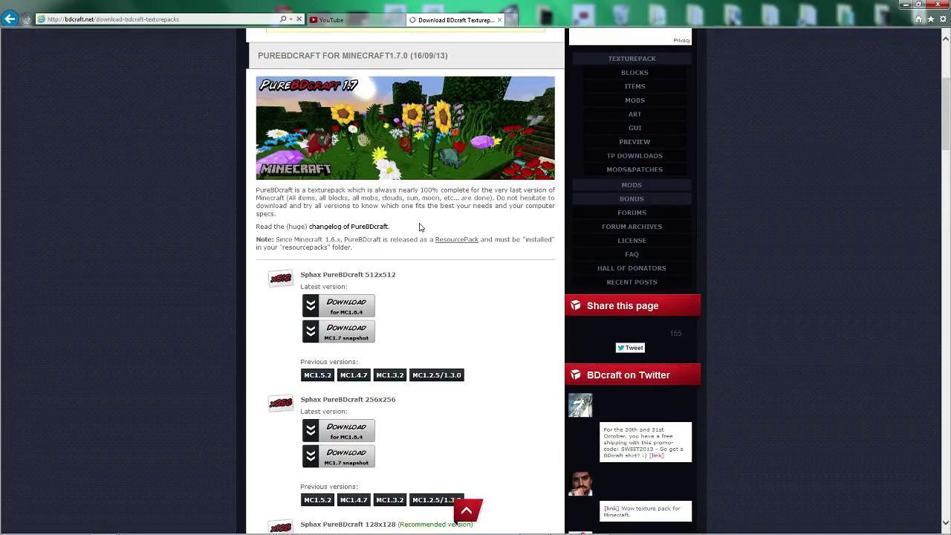
pyautogui.scroll(-4, 375, 296)
pyautogui.scroll(5, 367, 299)
pyautogui.scroll(-2, 365, 297)
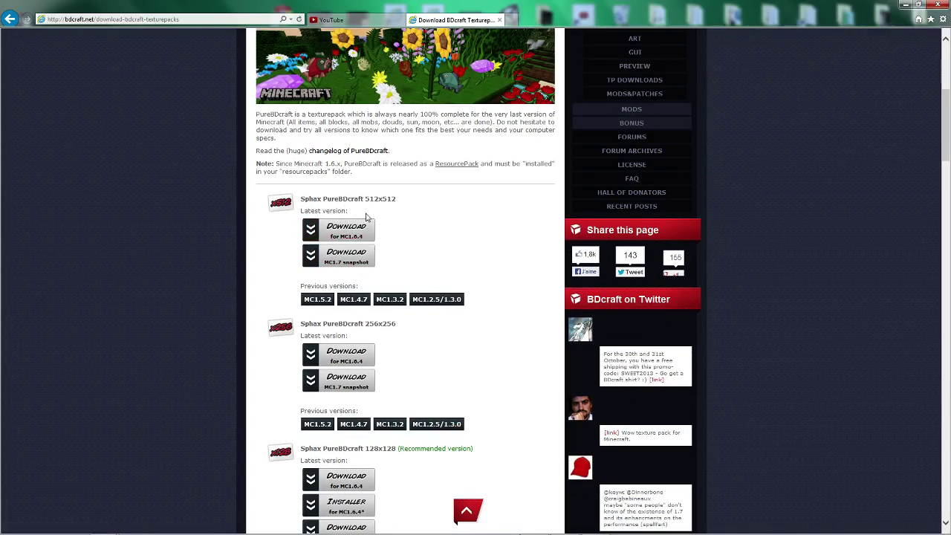
pyautogui.scroll(-3, 378, 276)
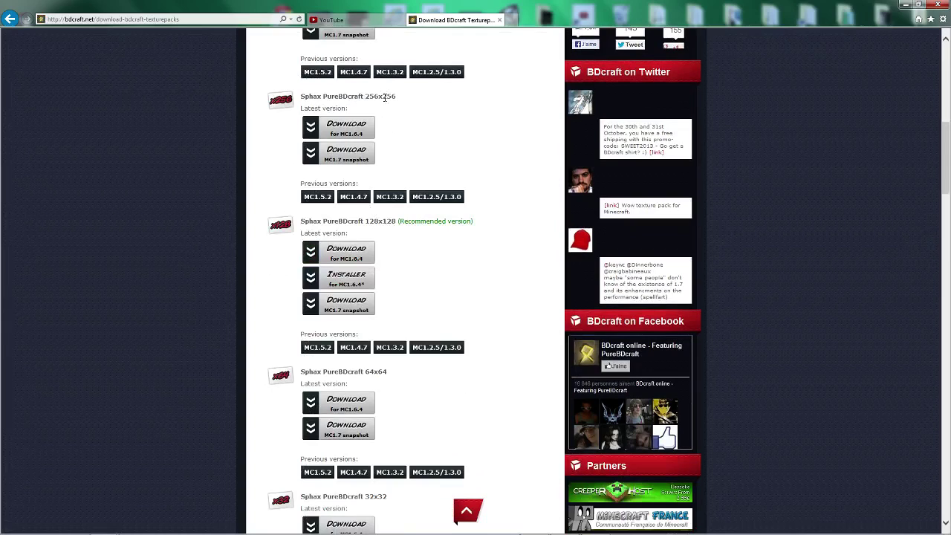
pyautogui.scroll(-5, 363, 345)
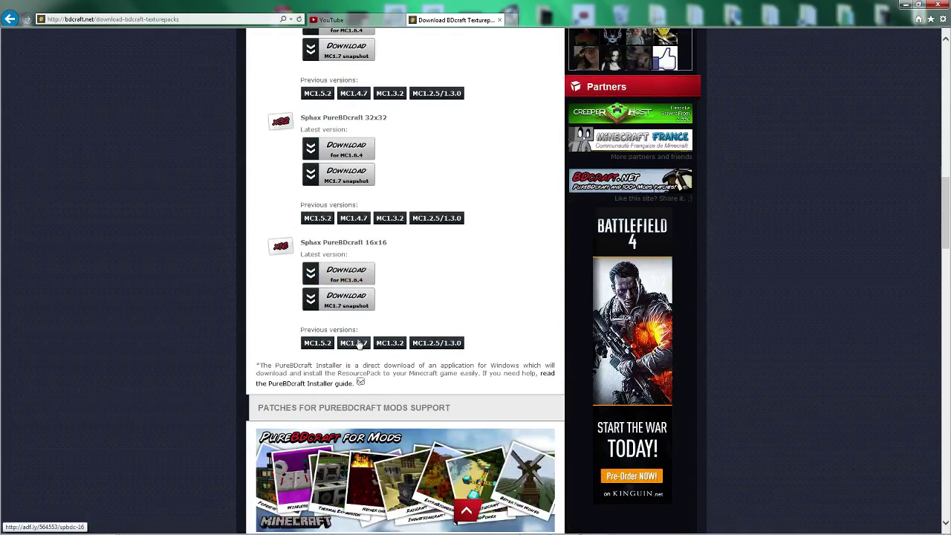
pyautogui.scroll(6, 363, 345)
pyautogui.scroll(-2, 361, 340)
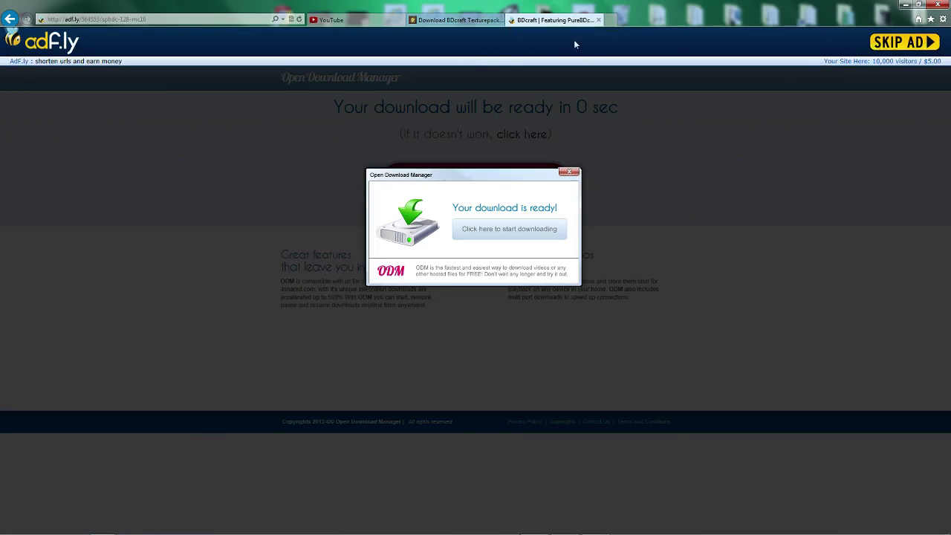
# - Skip the adf.ly advert for the 128x128 pack and save Sphax PureBDcraft 128x MC16.zip from the download page
pyautogui.click(883, 43)
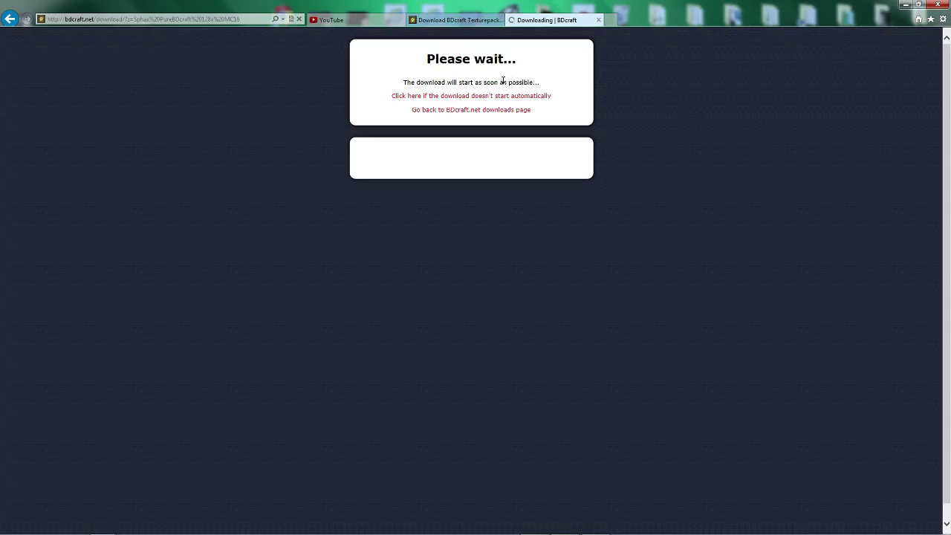
pyautogui.click(503, 95)
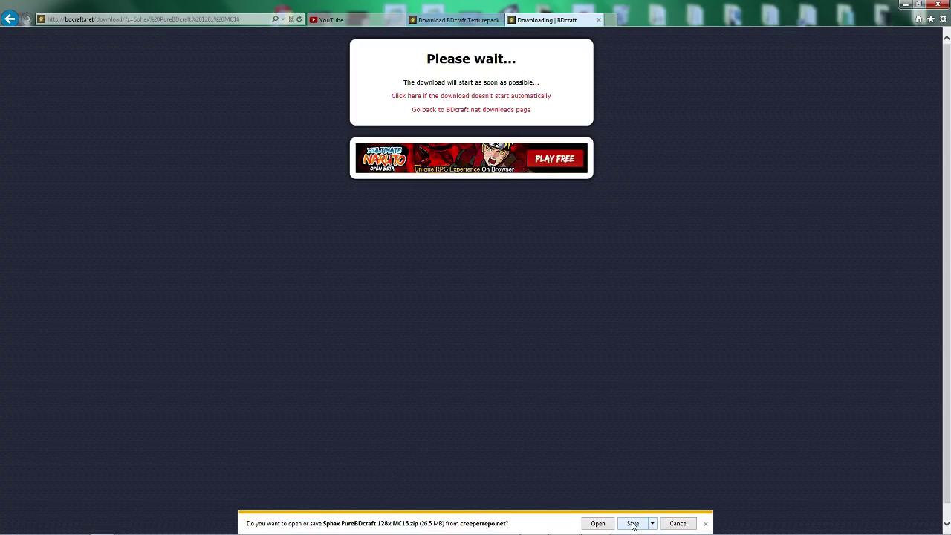
pyautogui.click(633, 524)
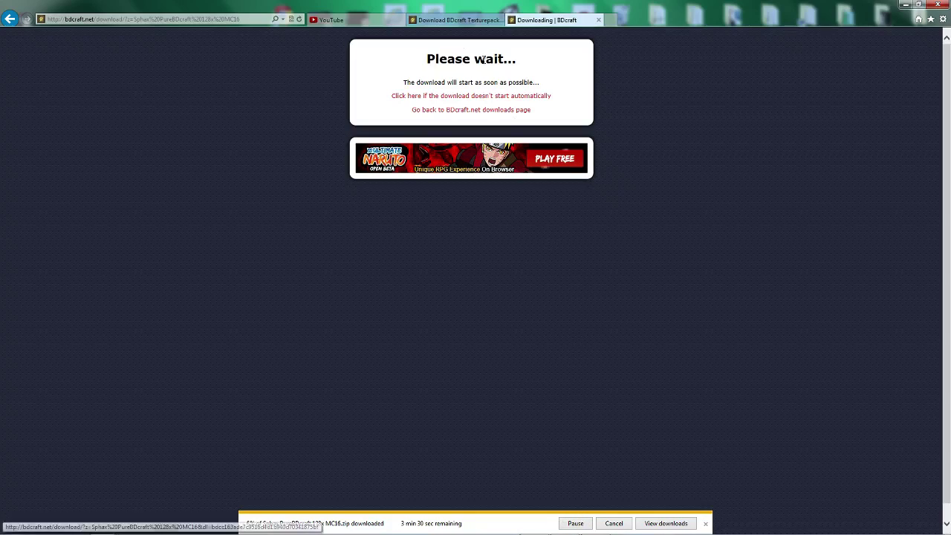
# - Return to the BDcraft texture pack downloads page and compare the resolutions with the recommended 128x128 version
pyautogui.click(437, 20)
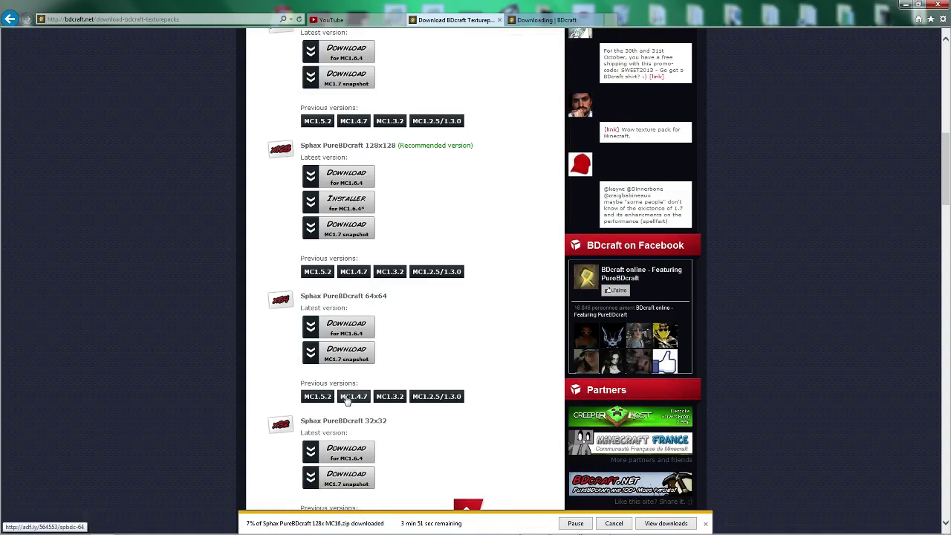
pyautogui.scroll(-7, 346, 395)
pyautogui.scroll(5, 346, 394)
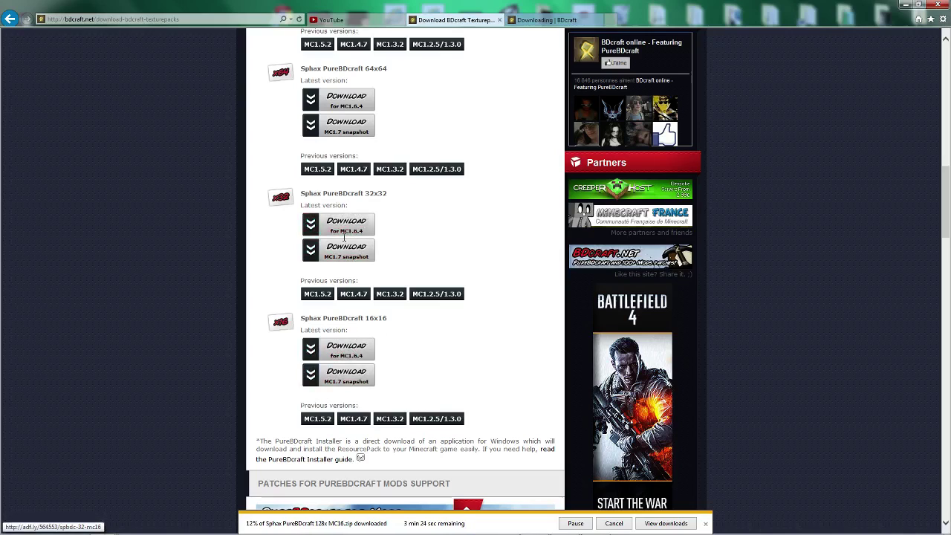
pyautogui.scroll(2, 353, 238)
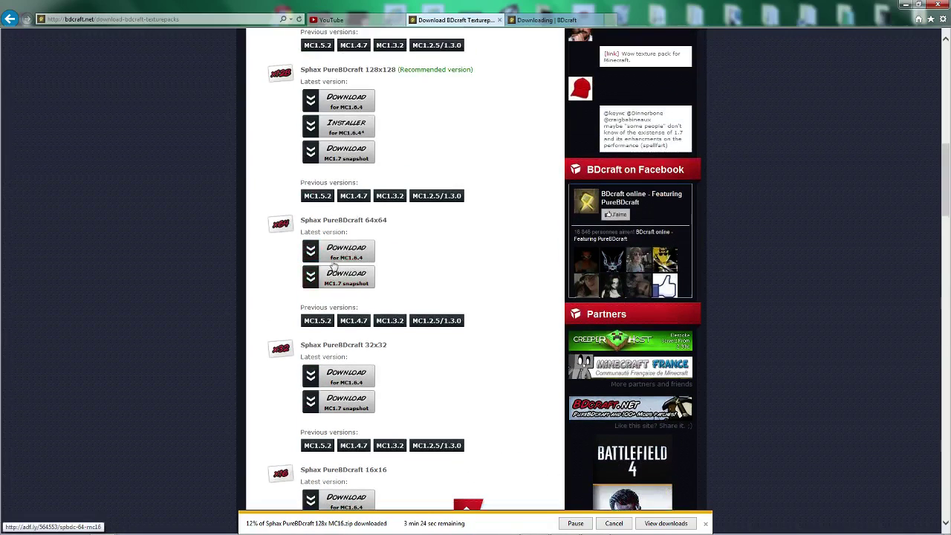
pyautogui.scroll(2, 344, 267)
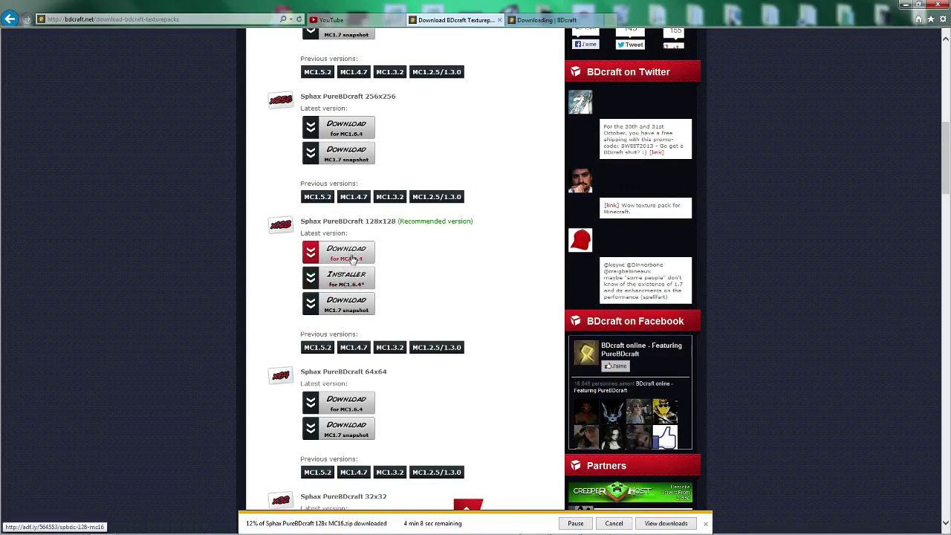
pyautogui.scroll(5, 327, 202)
pyautogui.scroll(-10, 334, 401)
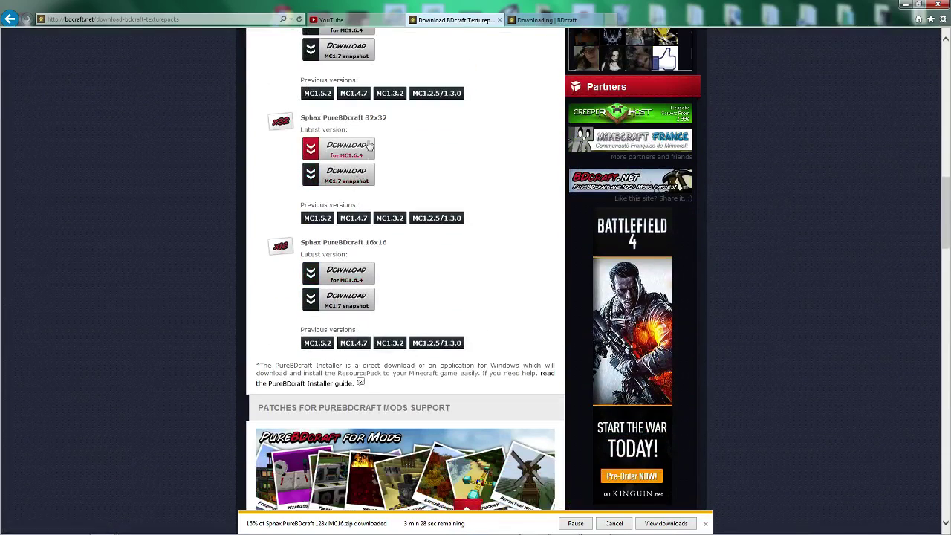
# - Restore the browser window to its smaller size and search the computer's programs and files for java
pyautogui.press('super+Down')
pyautogui.press('super')
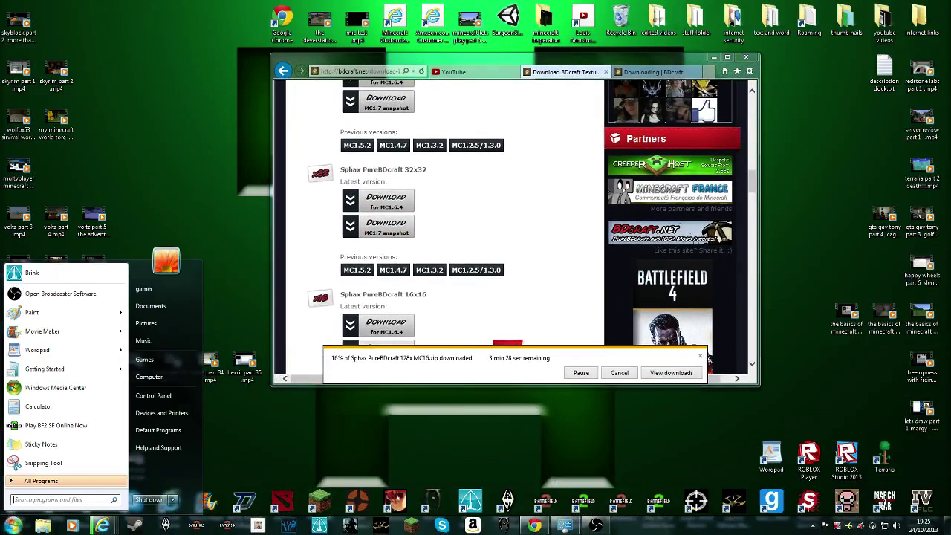
pyautogui.write('java')
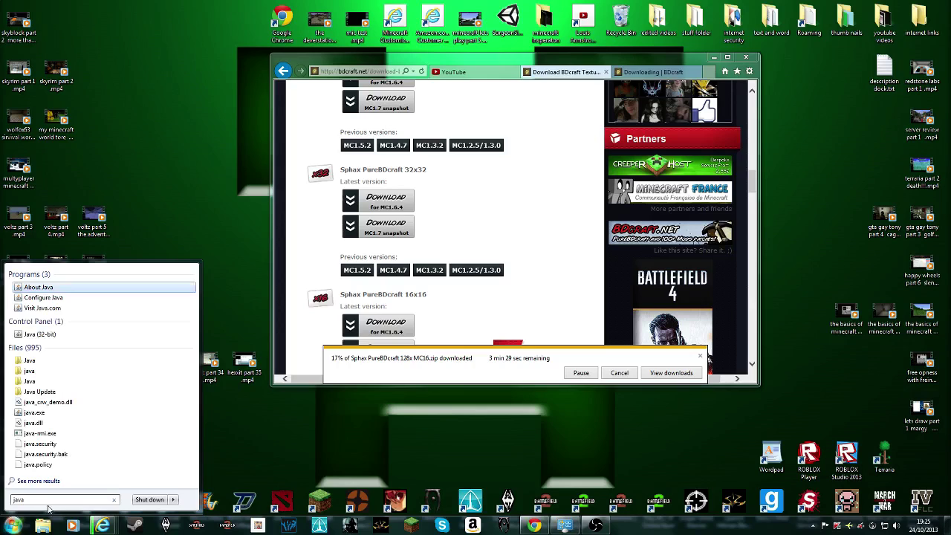
pyautogui.click(251, 270)
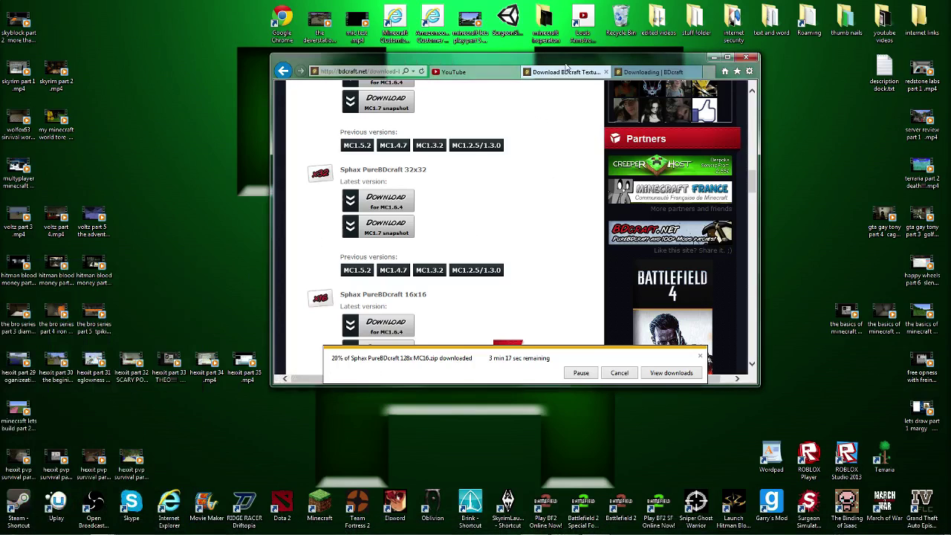
# - Review the PureBDcraft entries again, from the low-resolution packs up to 512x512
pyautogui.scroll(5, 557, 140)
pyautogui.scroll(-4, 556, 139)
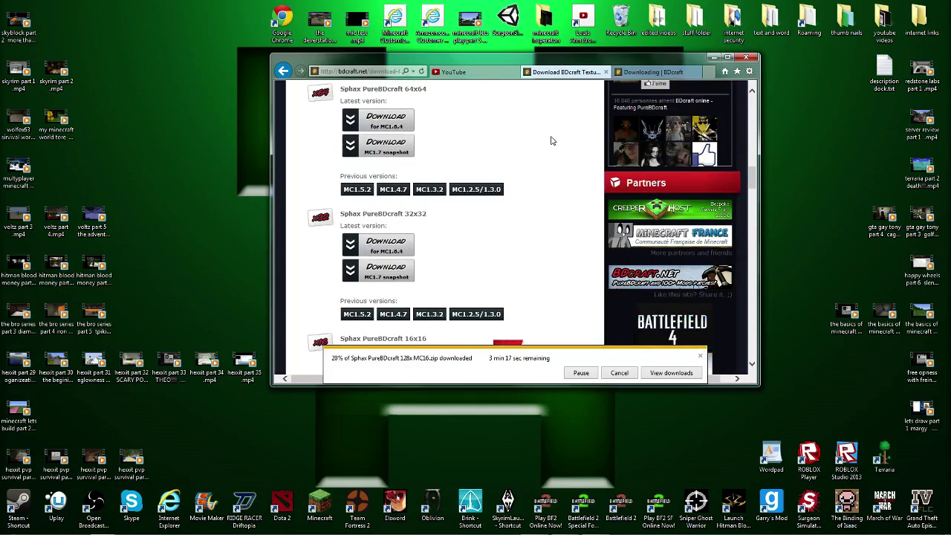
pyautogui.scroll(3, 551, 140)
pyautogui.scroll(3, 551, 141)
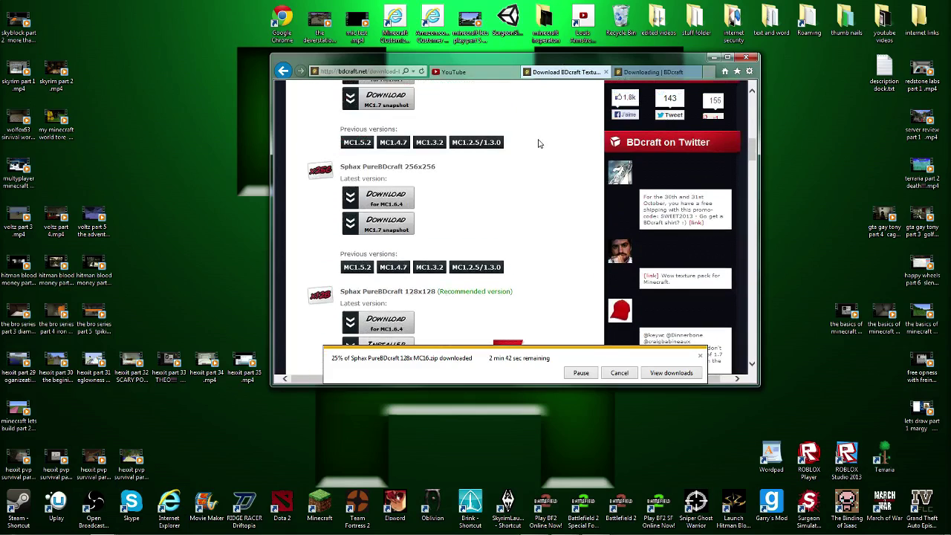
pyautogui.scroll(3, 440, 159)
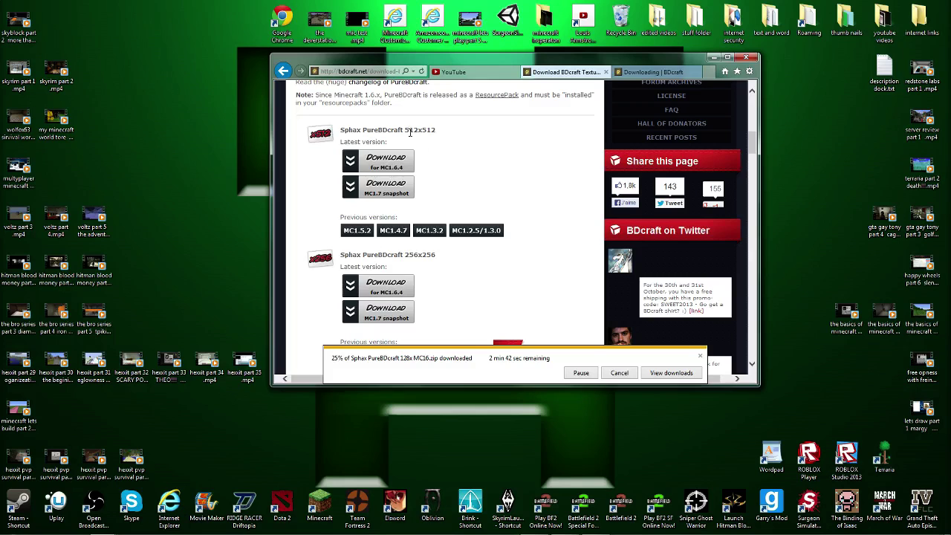
pyautogui.scroll(-1, 410, 132)
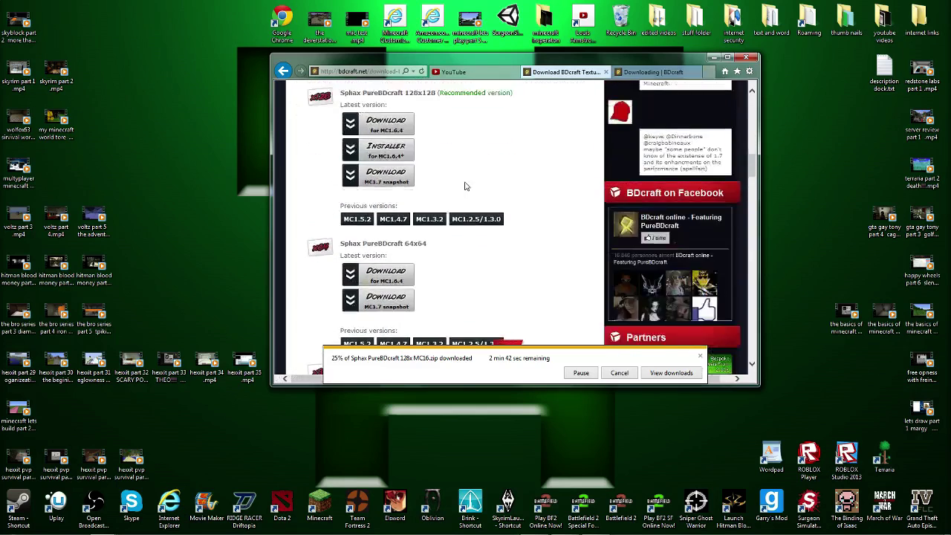
pyautogui.scroll(1, 462, 178)
pyautogui.scroll(4, 461, 177)
# - Maximize the browser window and read through the PureBDcraft section's download options for each resolution
pyautogui.moveTo(491, 58); pyautogui.dragTo(516, 0)
pyautogui.scroll(-1, 361, 244)
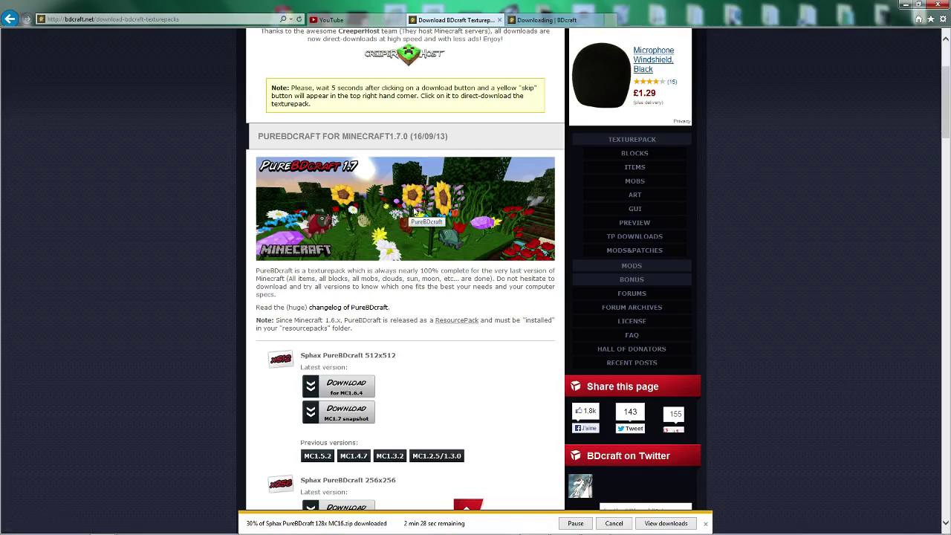
pyautogui.scroll(-4, 101, 137)
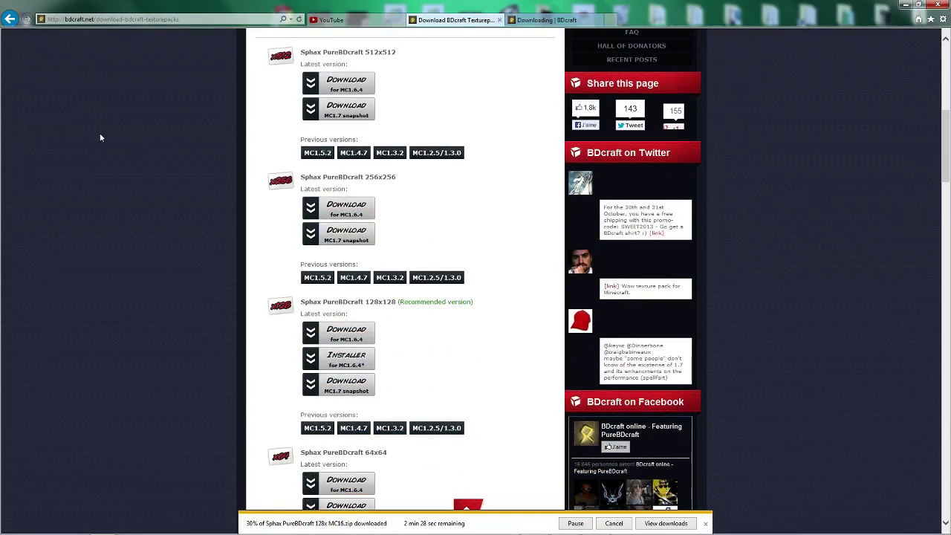
pyautogui.scroll(-7, 516, 368)
pyautogui.scroll(3, 516, 368)
pyautogui.scroll(4, 516, 368)
pyautogui.scroll(-1, 199, 138)
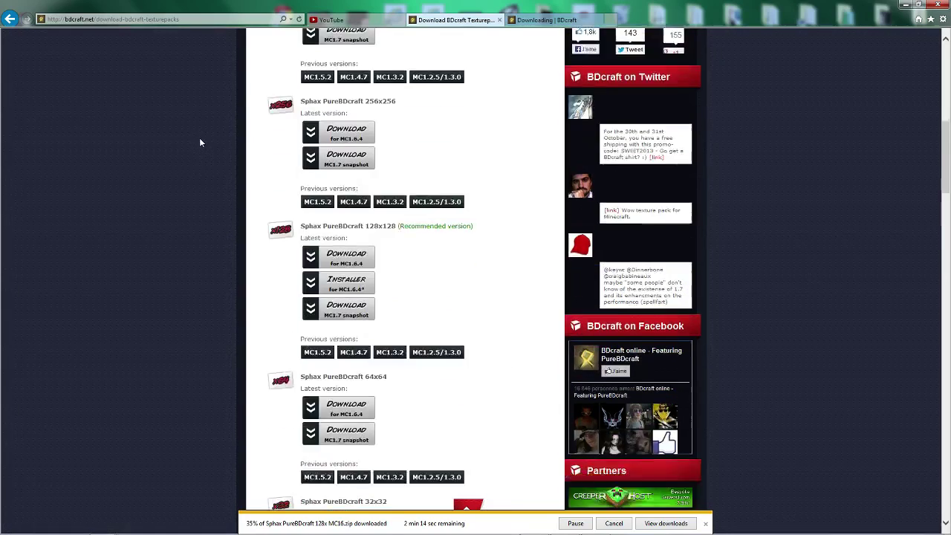
# - Look through the other packs further down the page, including TestBDcraft, PocketBDcraft and XmasBDcraft 2012
pyautogui.scroll(-20, 199, 138)
pyautogui.scroll(10, 200, 137)
pyautogui.scroll(-3, 199, 140)
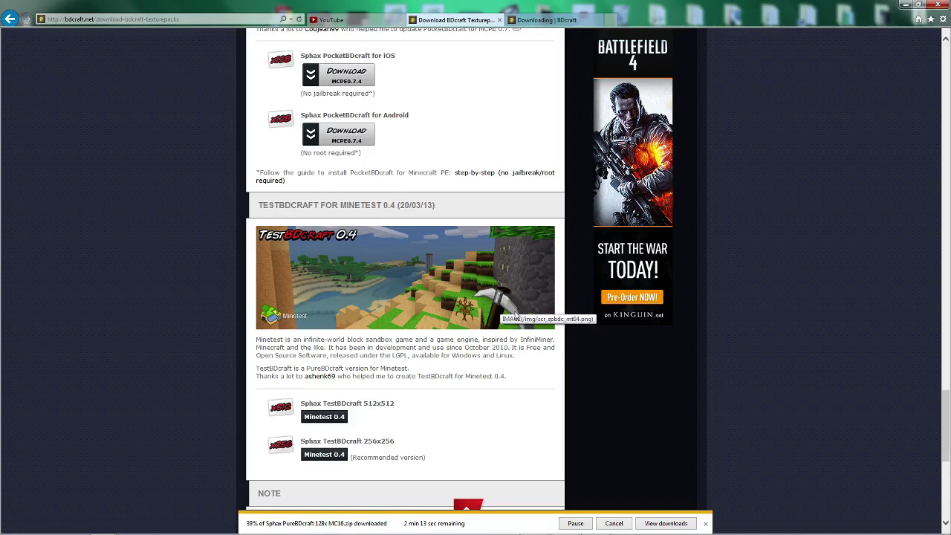
pyautogui.scroll(6, 573, 258)
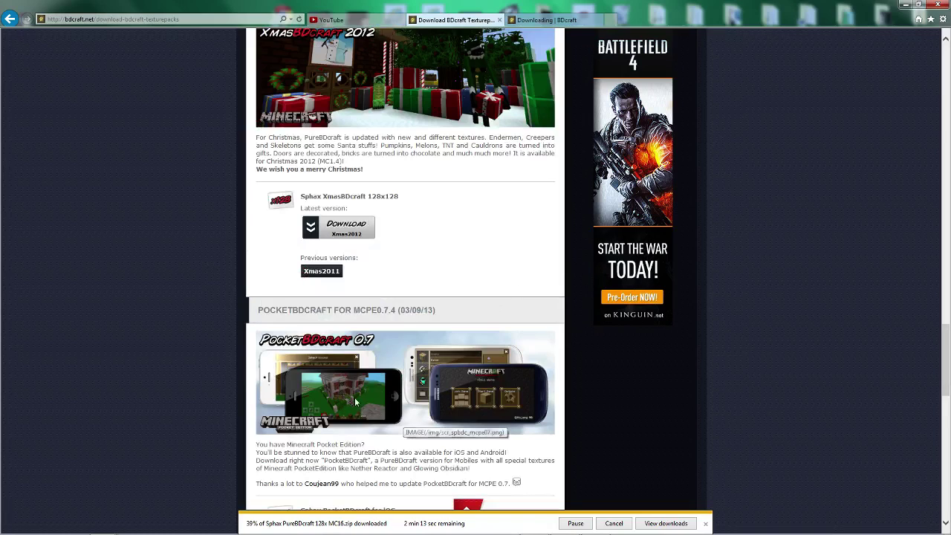
pyautogui.scroll(1, 358, 379)
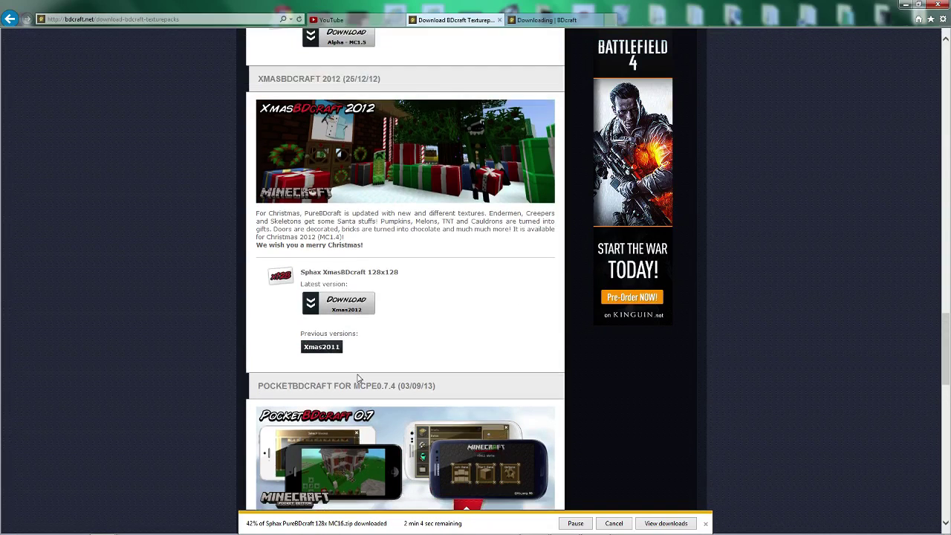
# - Look over the XmasBDcraft 2012 and PocketBDcraft sections, including the jailbreak note under the iOS download
pyautogui.scroll(1, 358, 379)
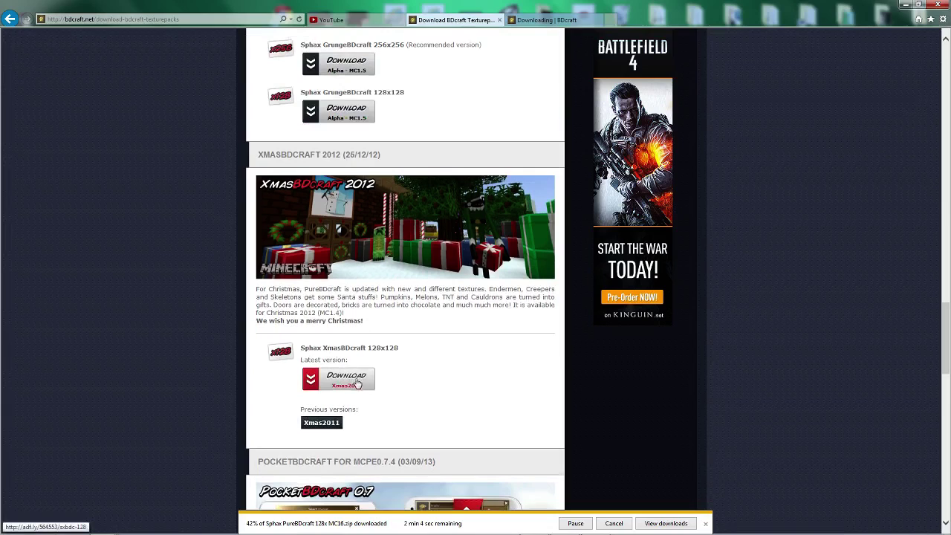
pyautogui.scroll(-1, 405, 401)
pyautogui.scroll(-4, 406, 401)
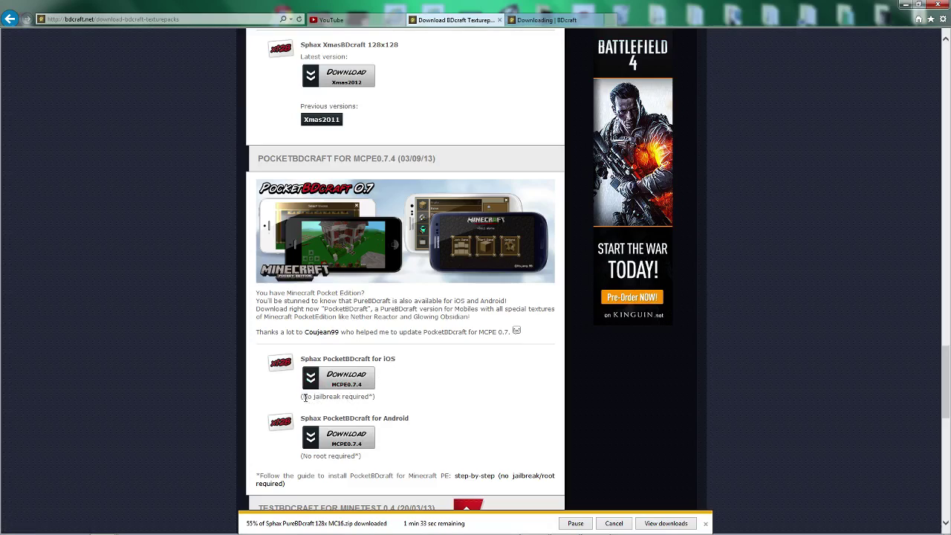
pyautogui.moveTo(303, 396); pyautogui.dragTo(379, 396)
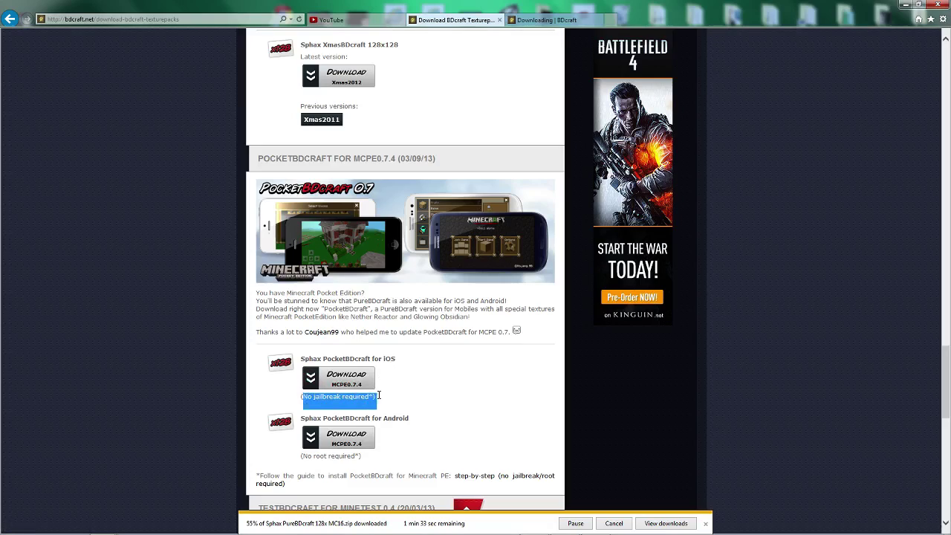
pyautogui.click(436, 387)
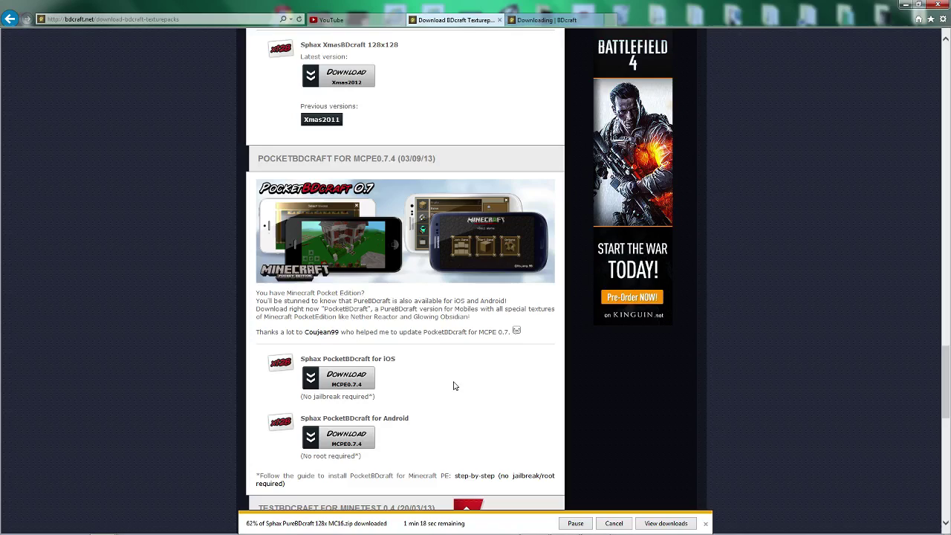
# - Return to the start of the texture pack page and look through the PureBDcraft section again
pyautogui.scroll(20, 485, 287)
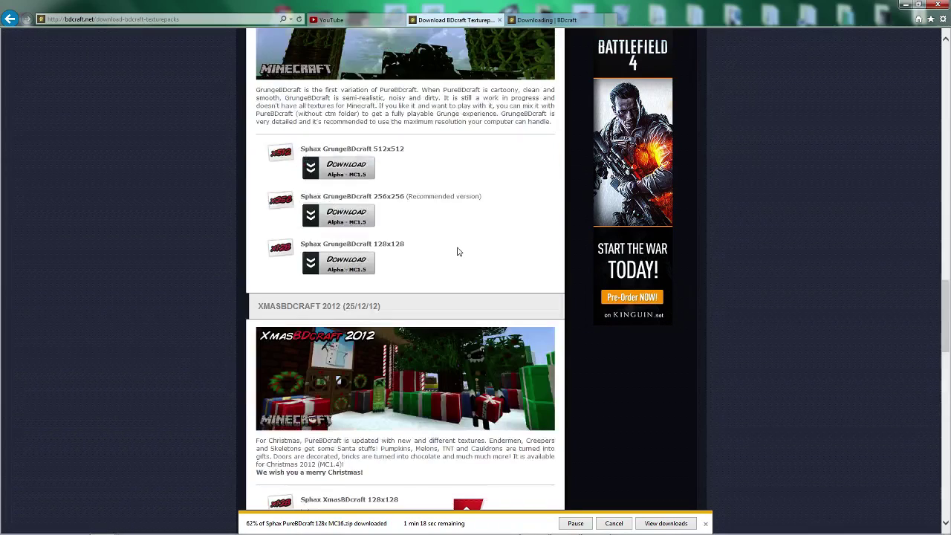
pyautogui.scroll(2, 411, 216)
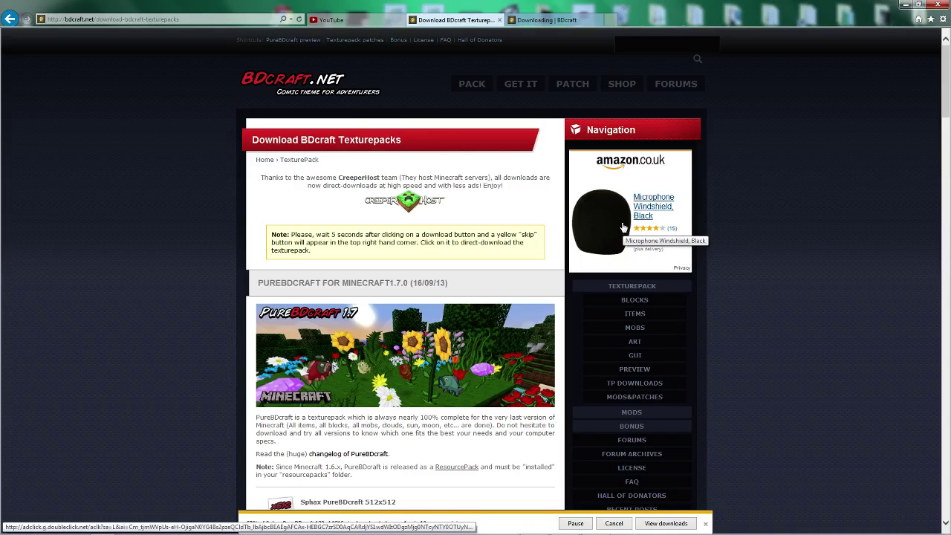
pyautogui.scroll(-10, 159, 370)
pyautogui.scroll(9, 156, 377)
pyautogui.scroll(-6, 156, 377)
pyautogui.scroll(7, 157, 377)
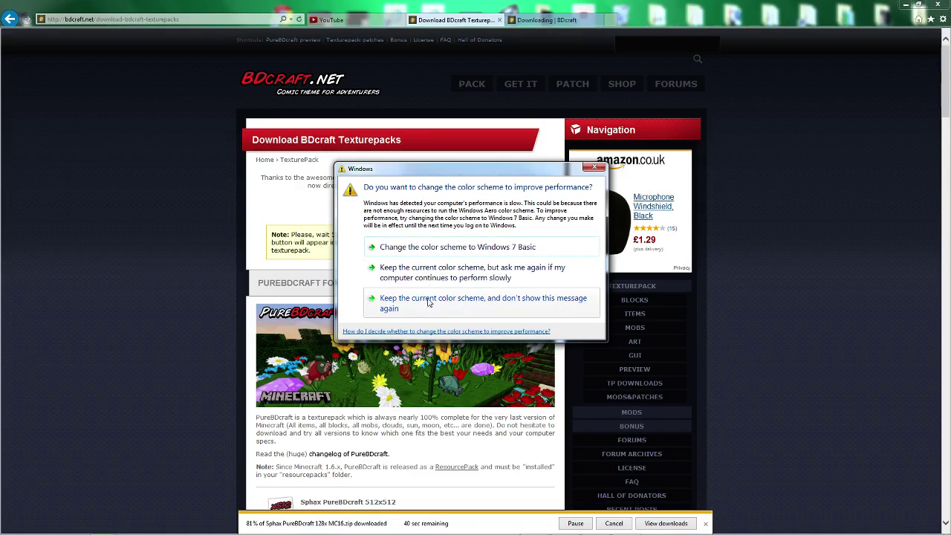
# - Keep the current Windows color scheme without showing the message again, and restore the browser window to its smaller size
pyautogui.click(431, 298)
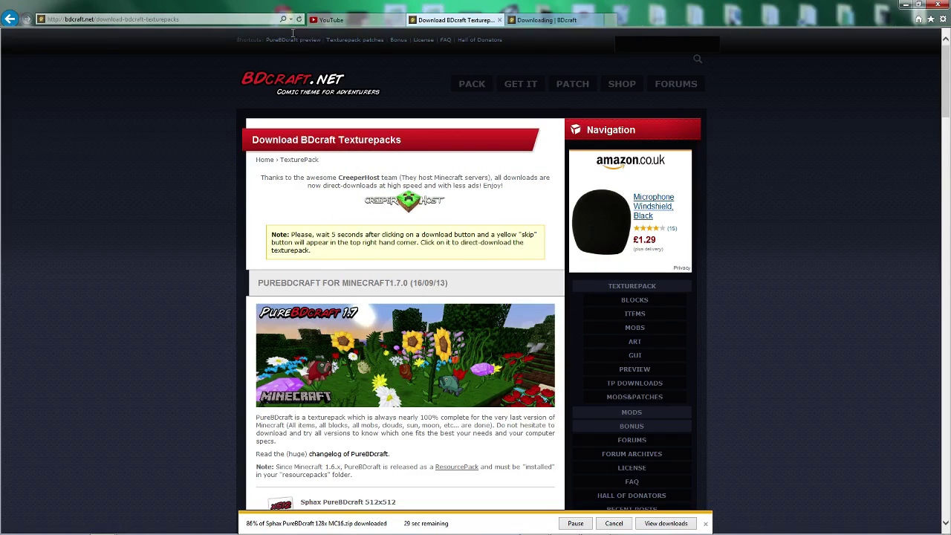
pyautogui.rightClick(102, 4)
pyautogui.click(45, 65)
pyautogui.moveTo(209, 4); pyautogui.dragTo(492, 85)
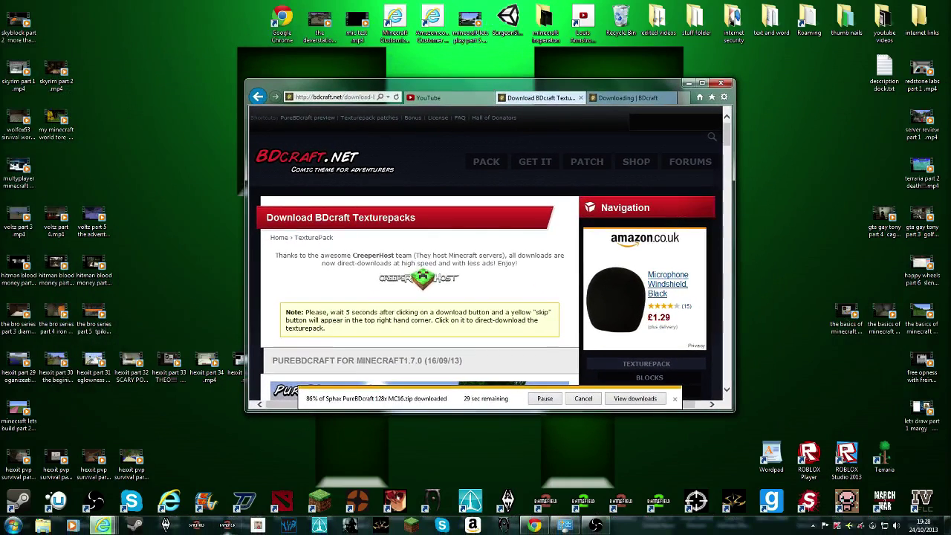
# - Check the Open Broadcaster Software window and the YouTube upload in Chrome, and hide both again
pyautogui.click(596, 527)
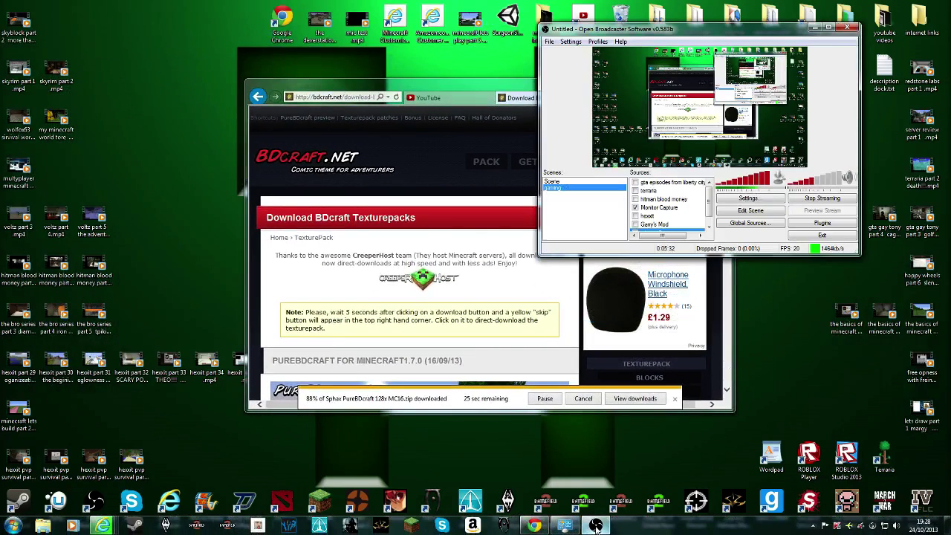
pyautogui.click(596, 528)
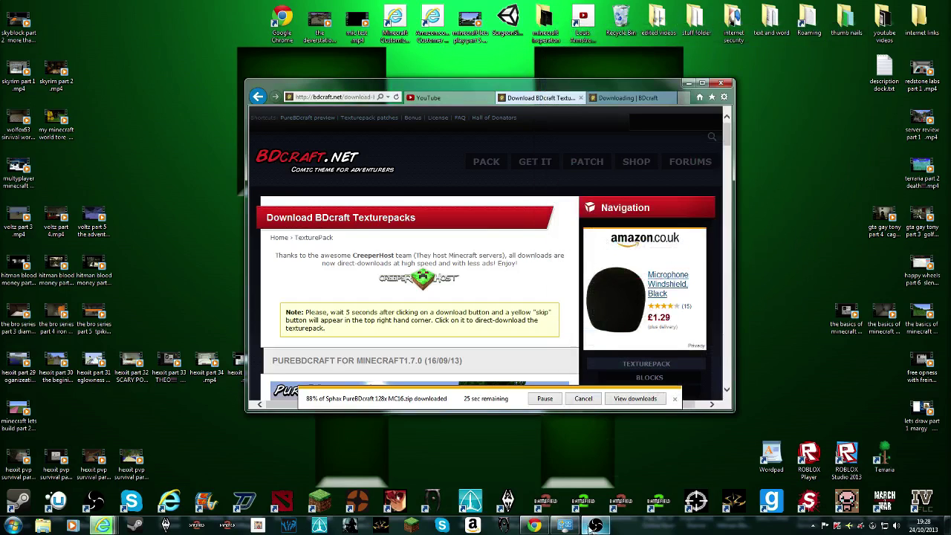
pyautogui.click(536, 526)
pyautogui.click(541, 528)
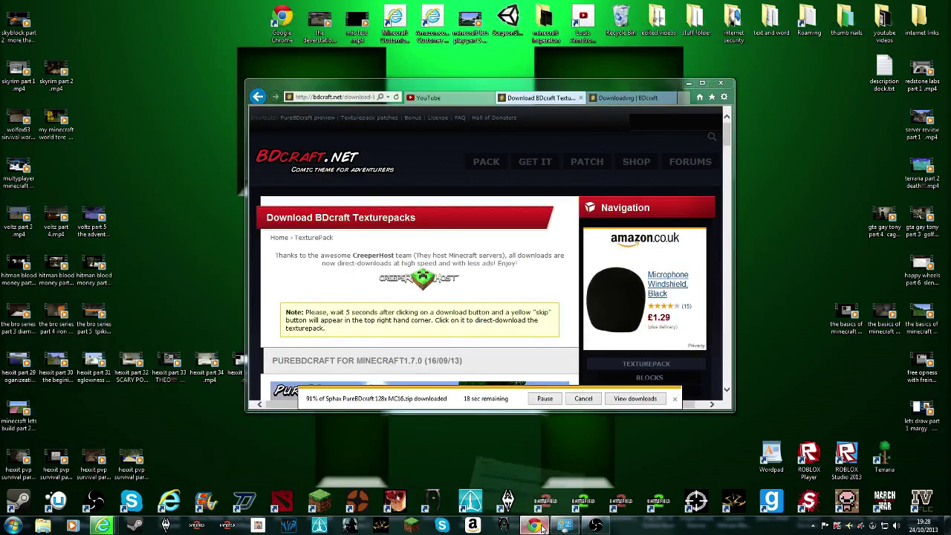
pyautogui.click(541, 528)
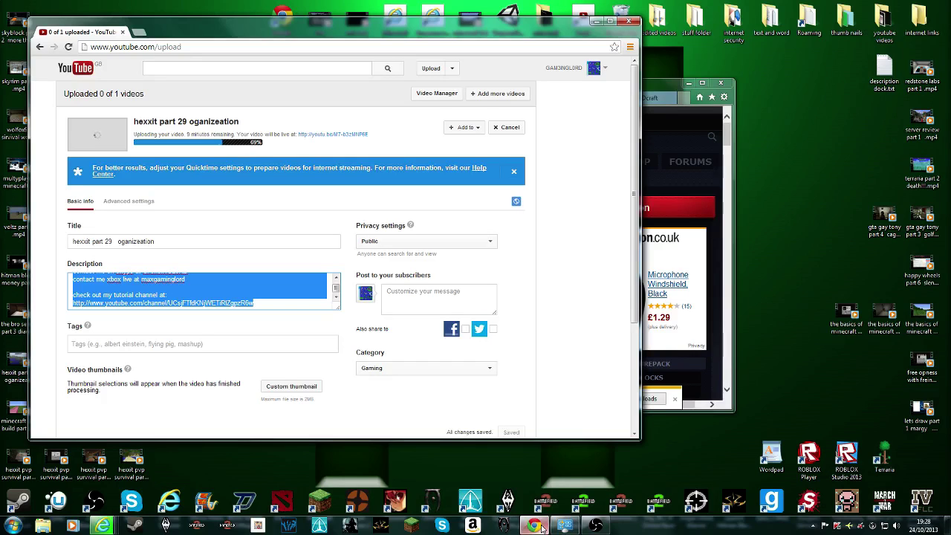
pyautogui.click(541, 528)
# - Maximize the browser window and review the PureBDcraft versions from 512x512 to 64x64 while the download finishes
pyautogui.moveTo(581, 81); pyautogui.dragTo(550, 0)
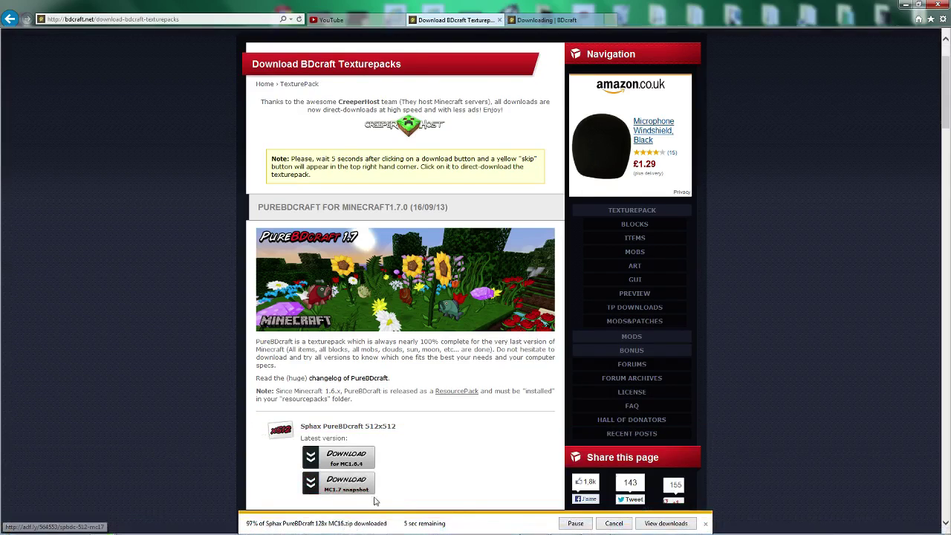
pyautogui.scroll(-1, 393, 509)
pyautogui.scroll(-1, 393, 510)
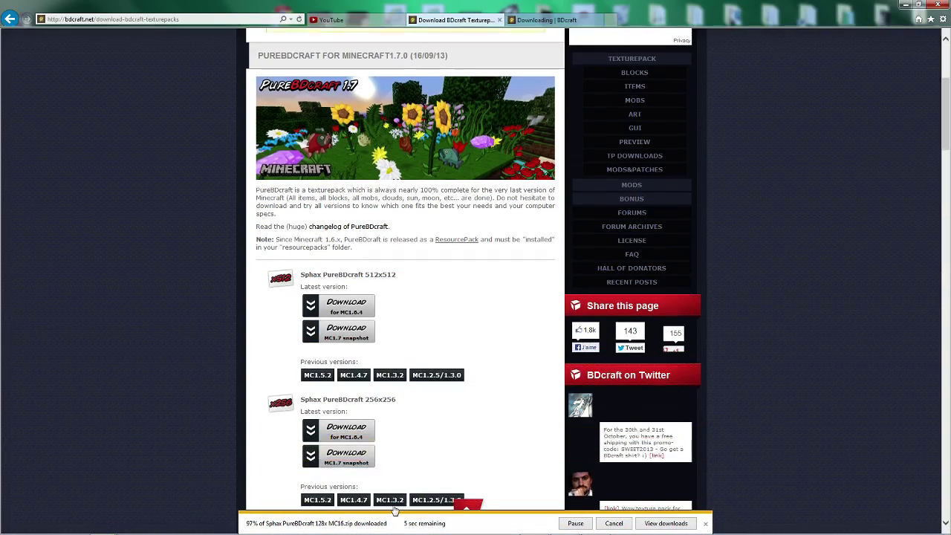
pyautogui.scroll(-1, 394, 510)
pyautogui.scroll(4, 394, 509)
pyautogui.scroll(-5, 394, 510)
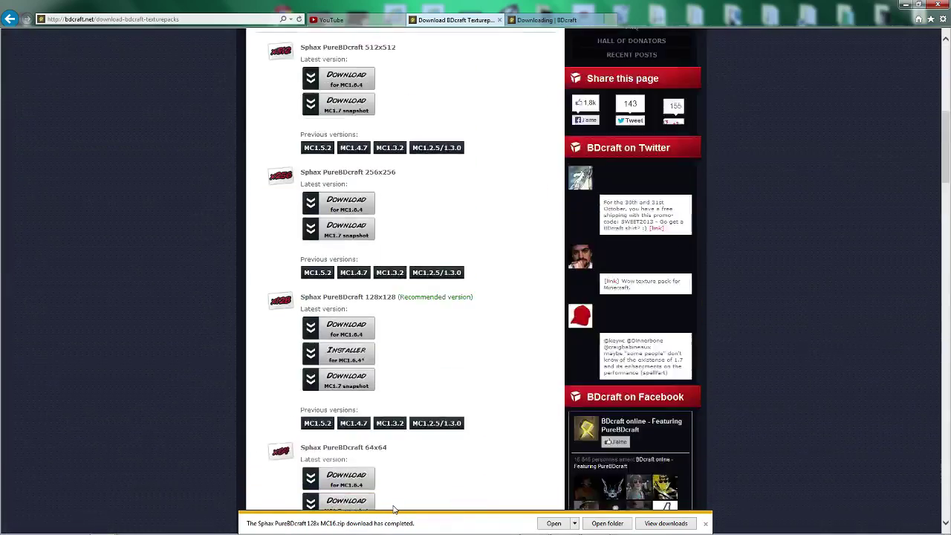
pyautogui.scroll(-1, 394, 510)
pyautogui.moveTo(606, 516)
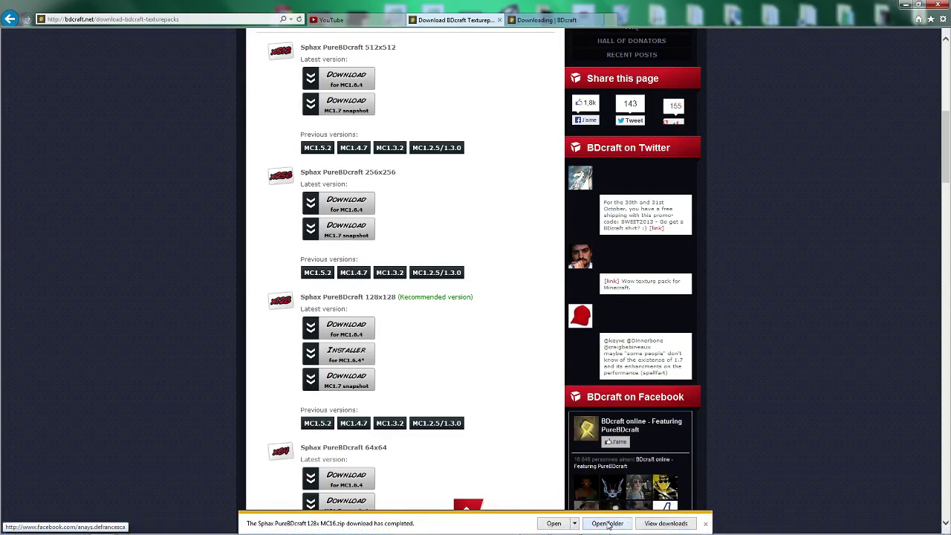
# - Open the downloaded Sphax PureBDcraft 128x MC16.zip beside the reduced browser window and go up to its containing Downloads folder
pyautogui.click(554, 524)
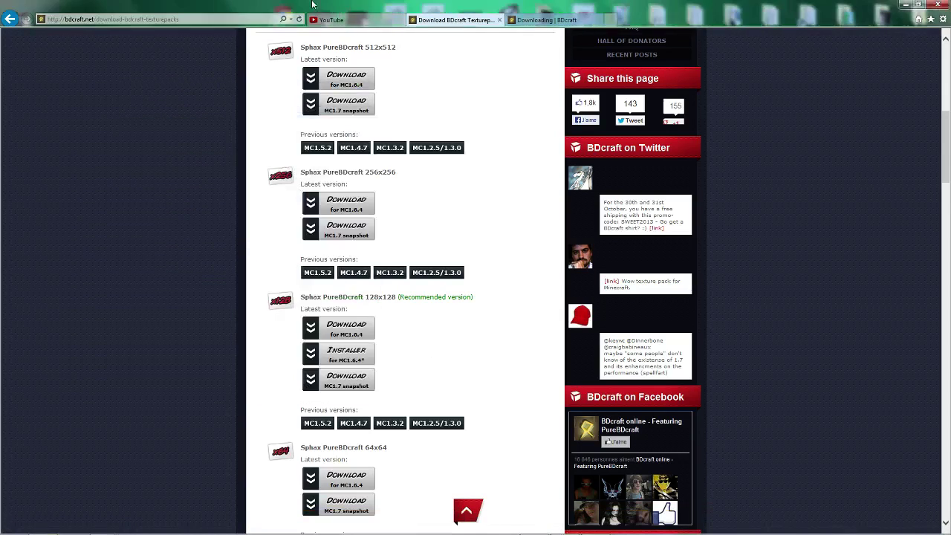
pyautogui.moveTo(691, 6); pyautogui.dragTo(642, 78)
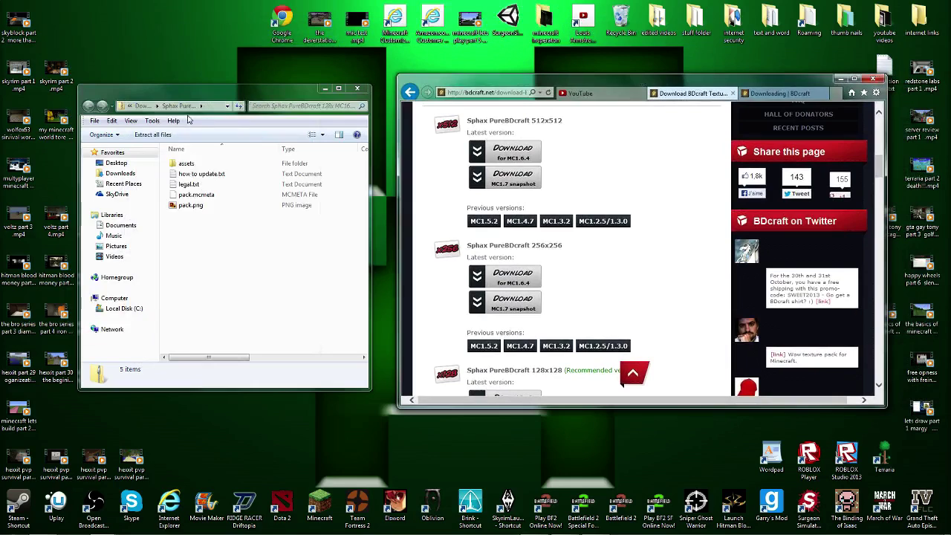
pyautogui.click(220, 106)
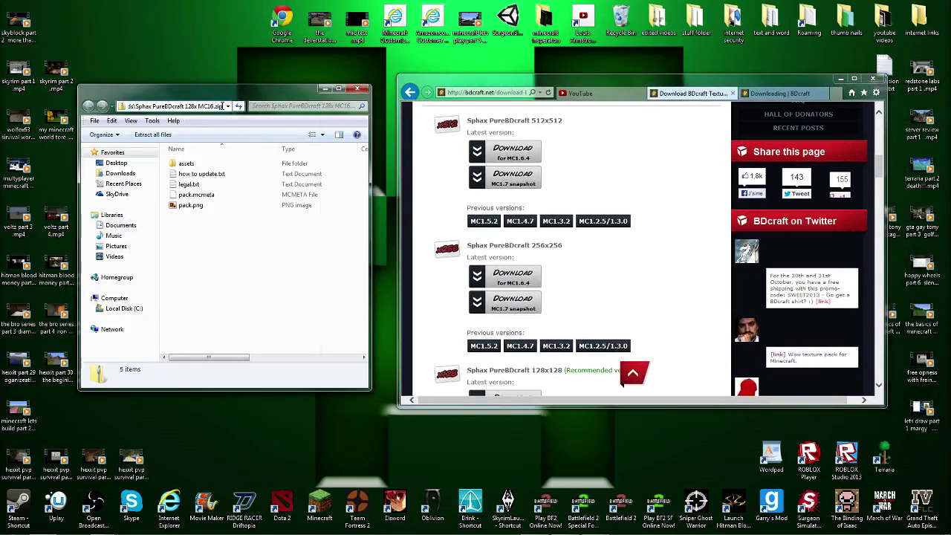
pyautogui.moveTo(222, 106); pyautogui.dragTo(143, 108)
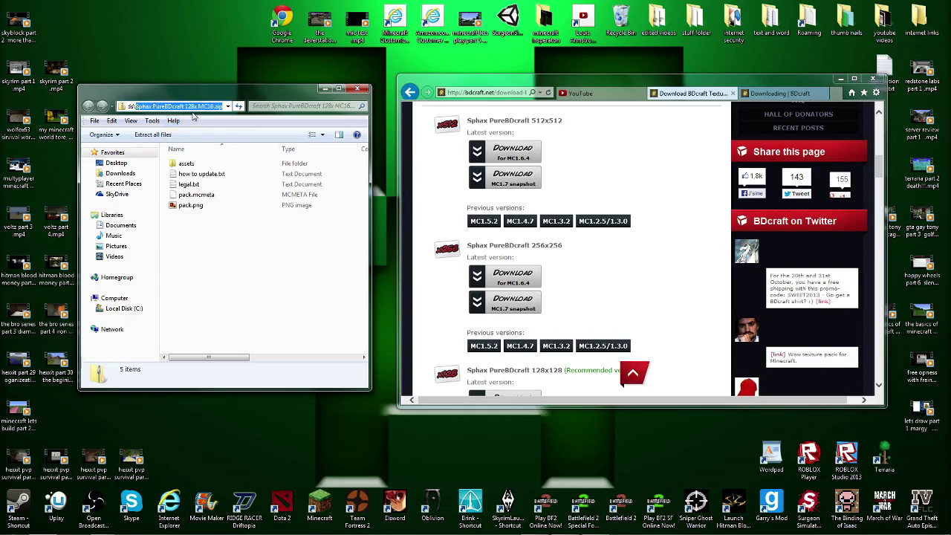
pyautogui.press('BackSpace')
pyautogui.press('Return')
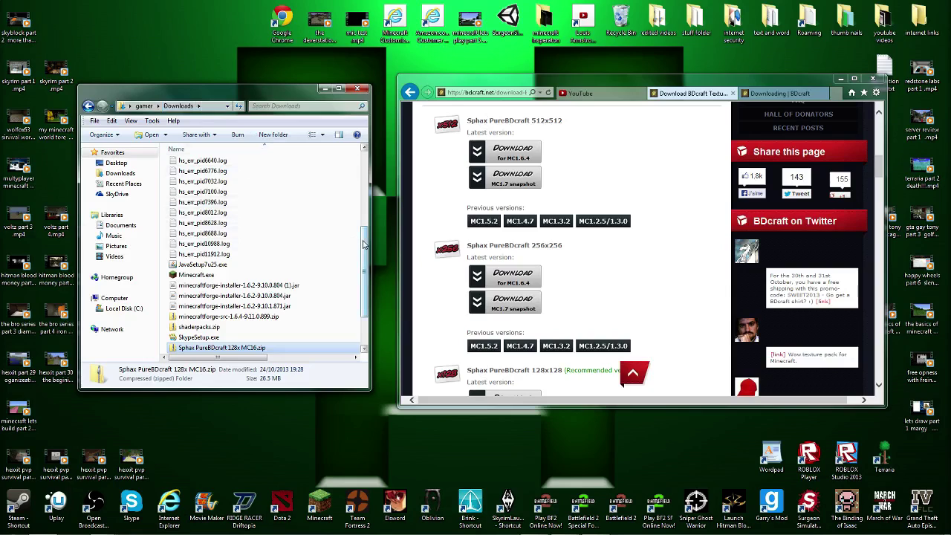
pyautogui.moveTo(364, 245); pyautogui.dragTo(366, 274)
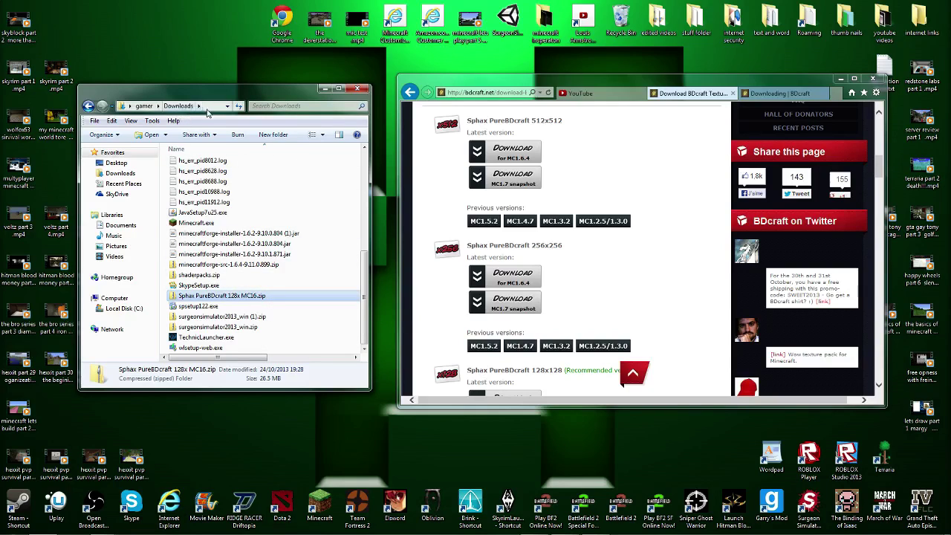
# - Start the Minecraft Launcher and minimize the browser window
pyautogui.moveTo(318, 504)
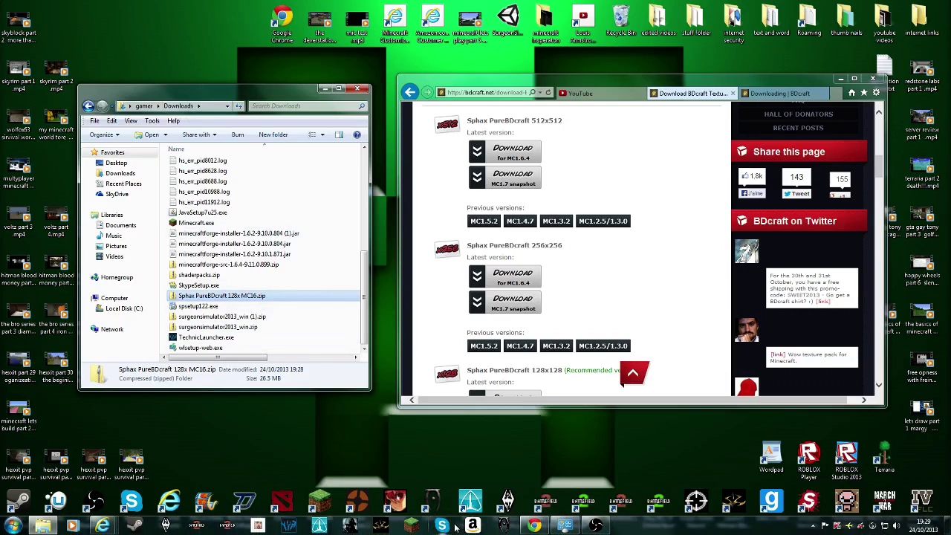
pyautogui.click(411, 525)
pyautogui.click(494, 283)
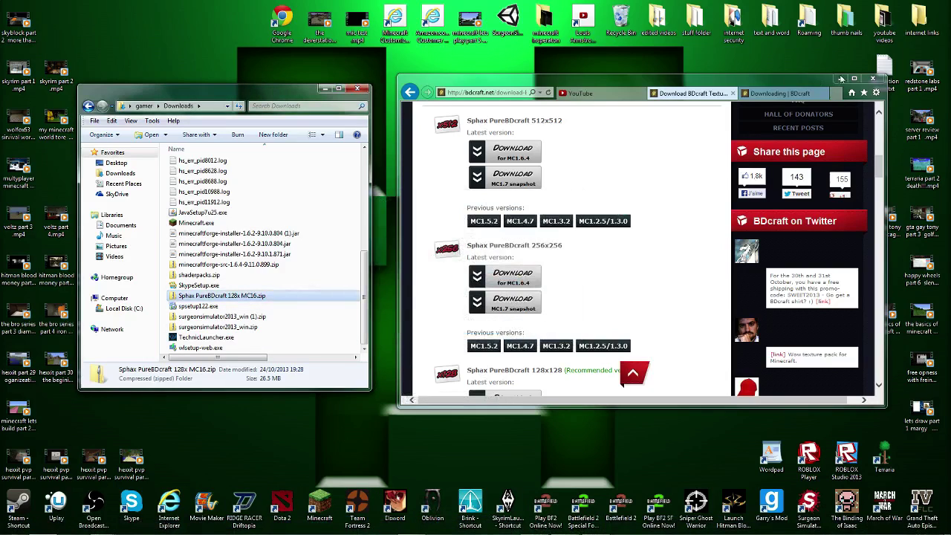
pyautogui.click(841, 78)
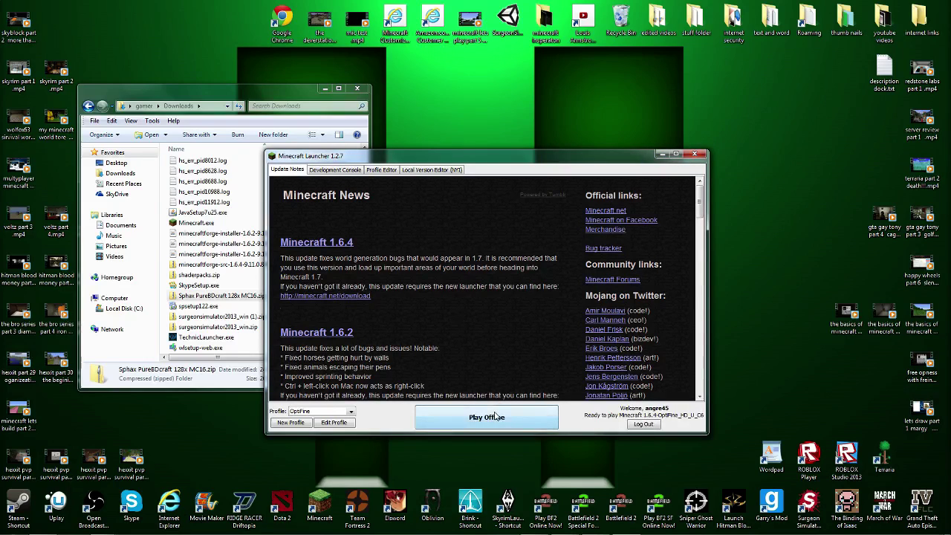
# - Choose the OptiFine profile in the Minecraft Launcher and start the game
pyautogui.click(347, 411)
pyautogui.click(320, 467)
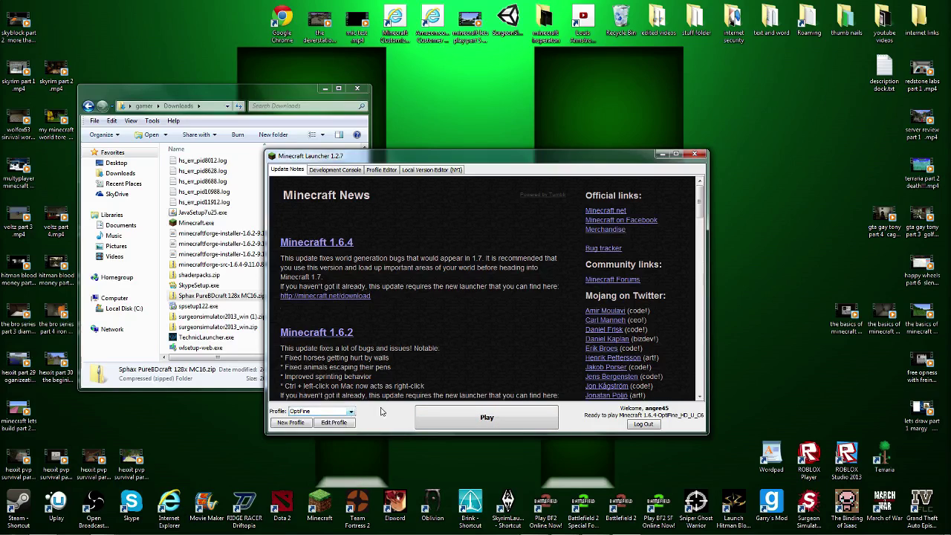
pyautogui.click(439, 416)
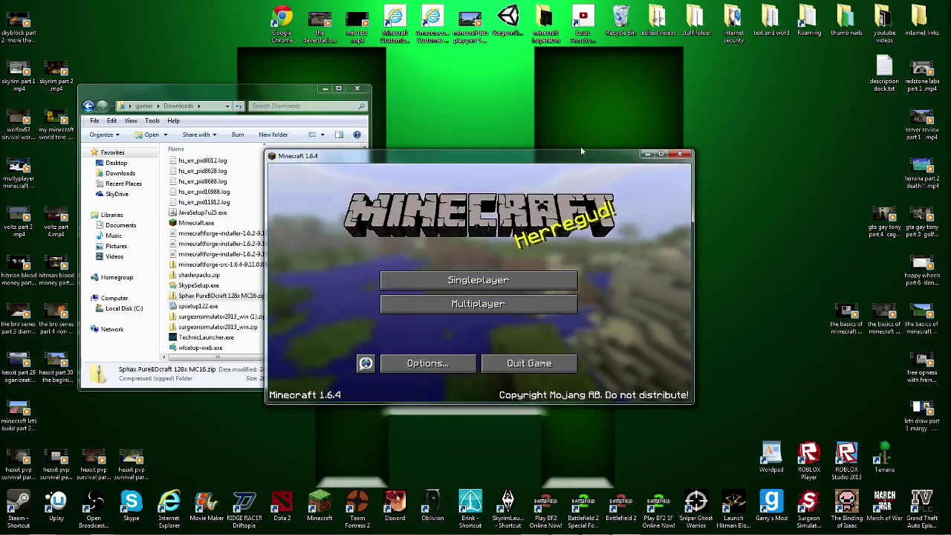
# - Close the Personalization window and arrange the Downloads folder and the Minecraft window side by side
pyautogui.moveTo(580, 155); pyautogui.dragTo(644, 1)
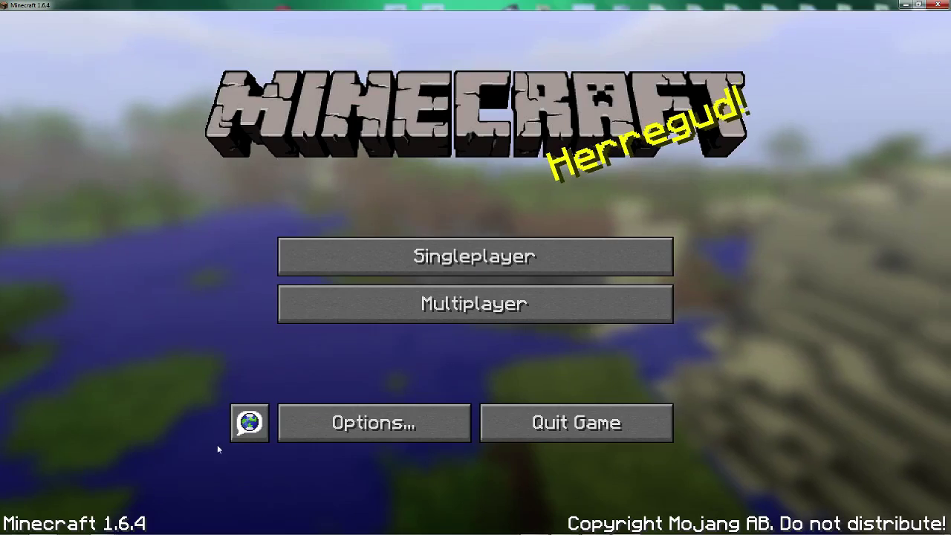
pyautogui.moveTo(577, 530)
pyautogui.click(566, 525)
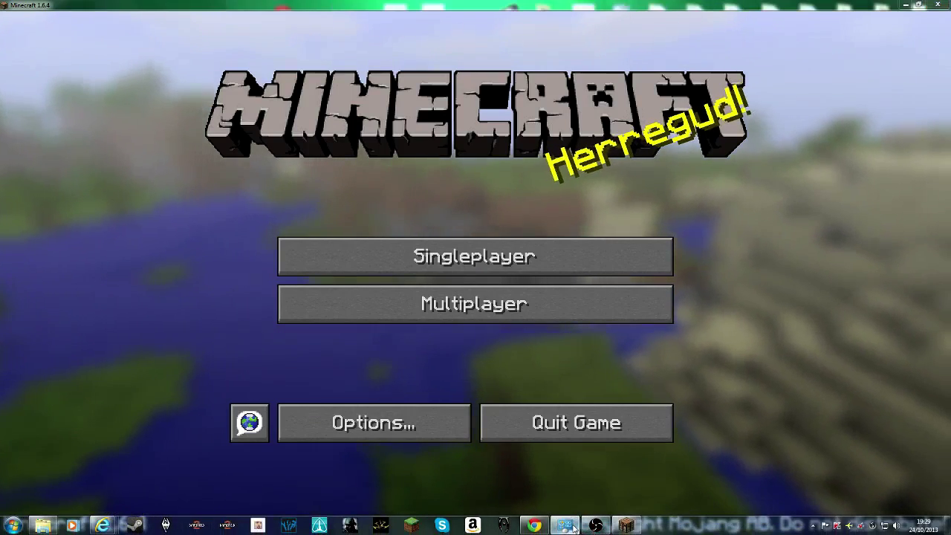
pyautogui.moveTo(320, 5); pyautogui.dragTo(710, 172)
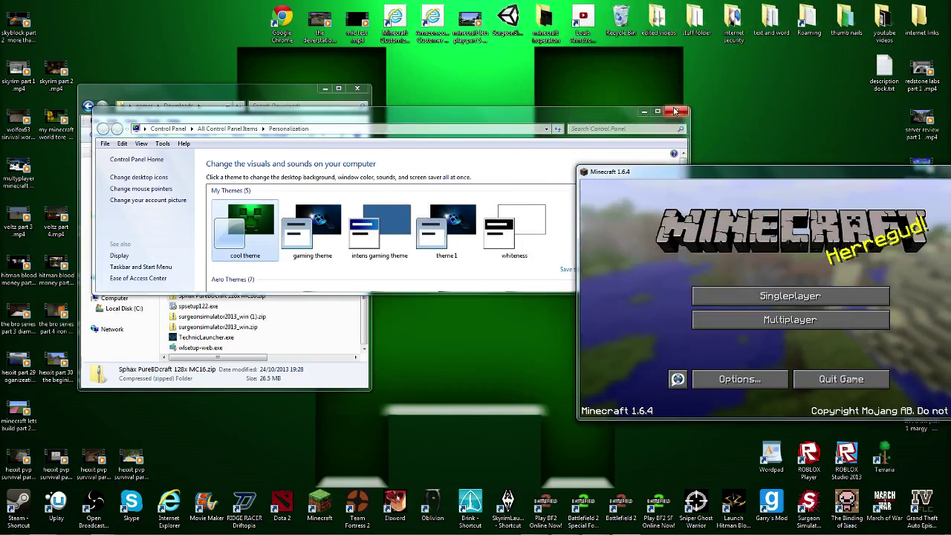
pyautogui.click(676, 111)
pyautogui.moveTo(265, 103); pyautogui.dragTo(299, 105)
pyautogui.moveTo(669, 172); pyautogui.dragTo(547, 120)
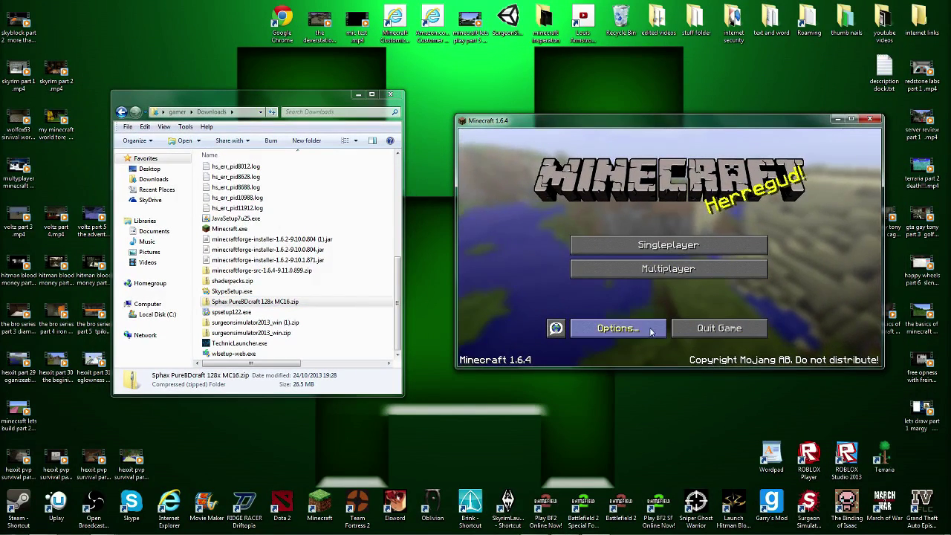
# - Open the resource pack folder from Minecraft's Resource Packs options
pyautogui.click(617, 328)
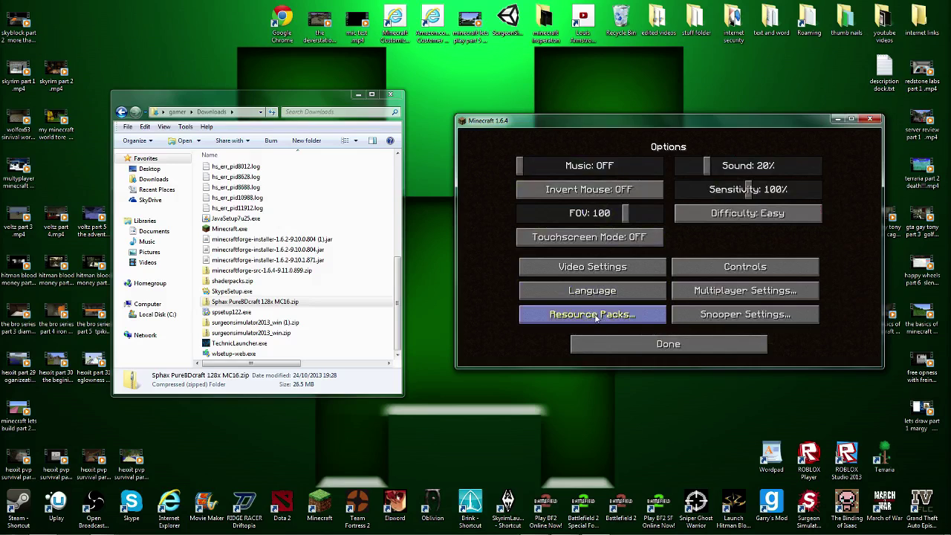
pyautogui.click(596, 315)
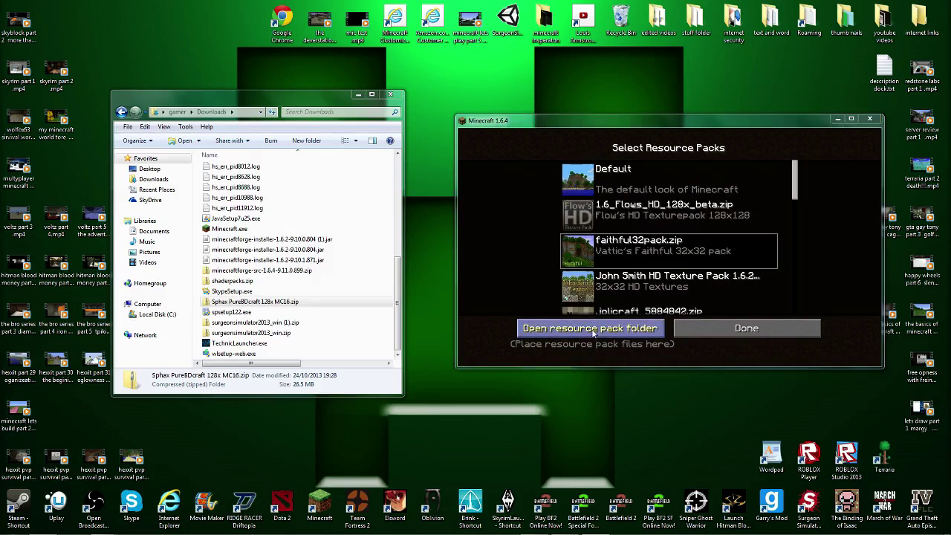
pyautogui.click(593, 331)
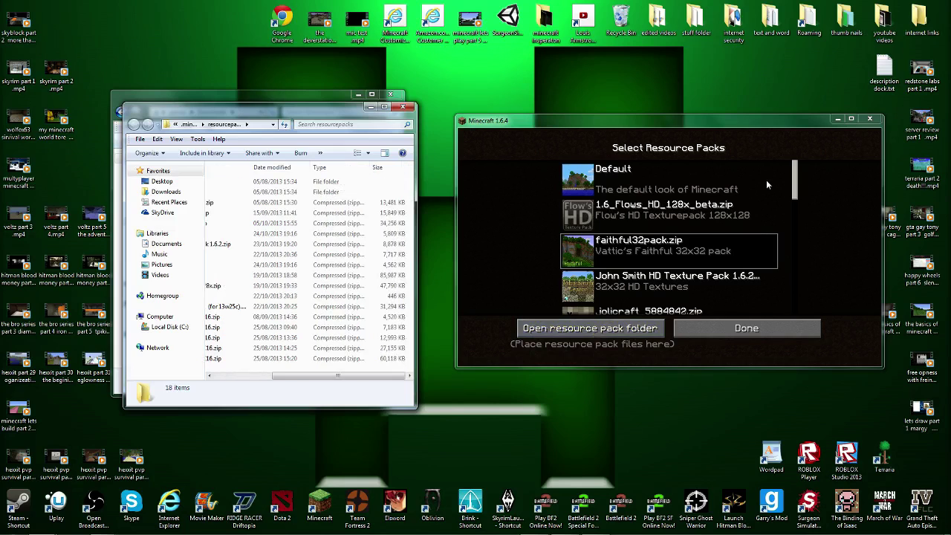
# - Arrange the resourcepacks and Downloads folder windows side by side, with the file names in the resourcepacks folder in view
pyautogui.scroll(-5, 773, 215)
pyautogui.scroll(5, 780, 250)
pyautogui.moveTo(346, 110); pyautogui.dragTo(669, 90)
pyautogui.moveTo(41, 526)
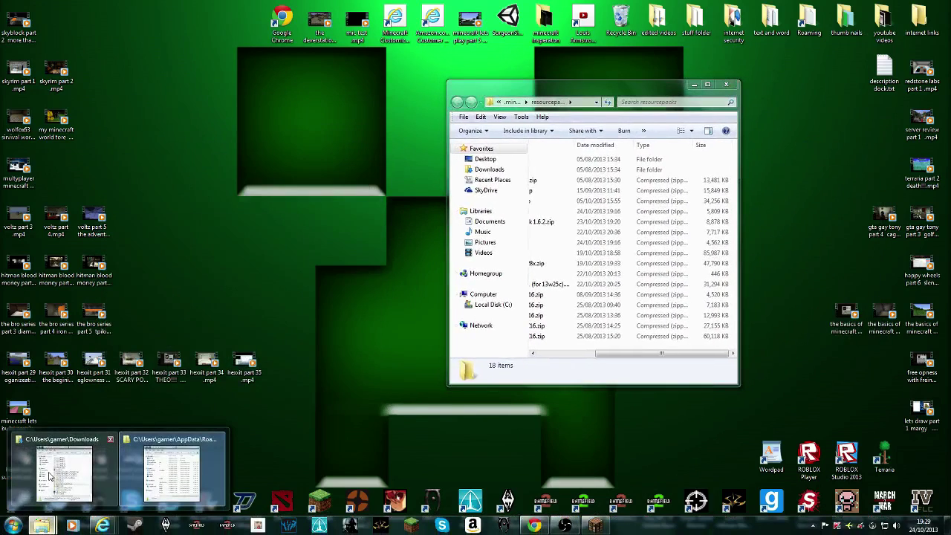
pyautogui.click(51, 479)
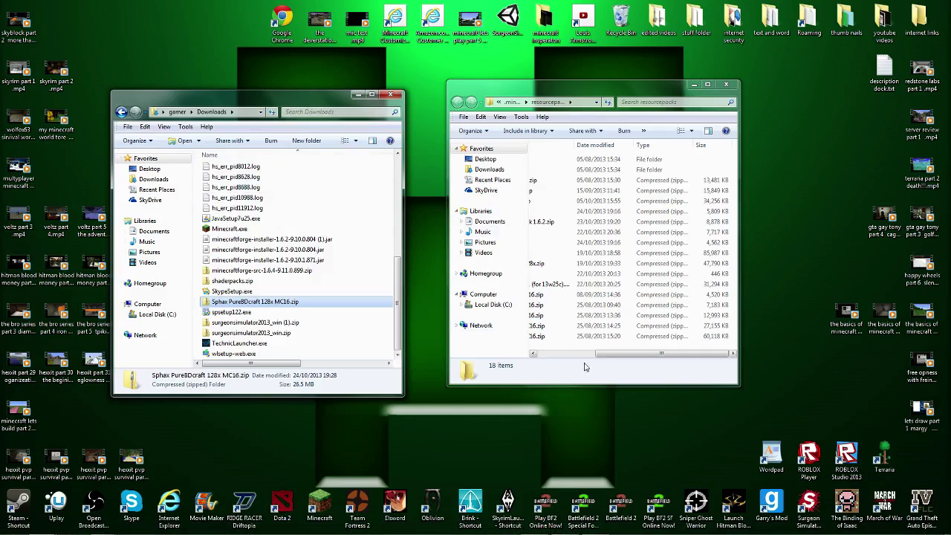
pyautogui.moveTo(603, 359); pyautogui.dragTo(529, 353)
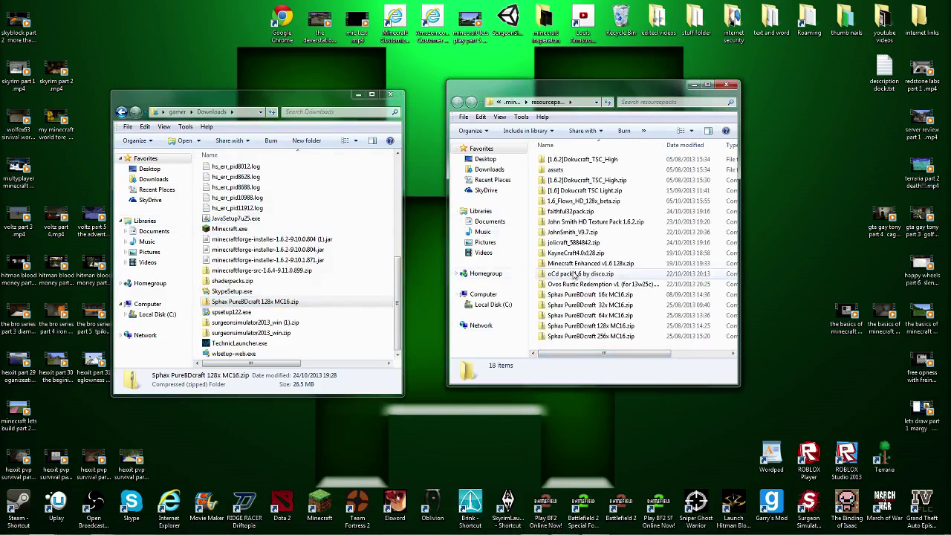
# - Try to move Sphax PureBDcraft 128x MC16.zip from Downloads into the resourcepacks folder, cancelling at the file conflict
pyautogui.click(256, 301)
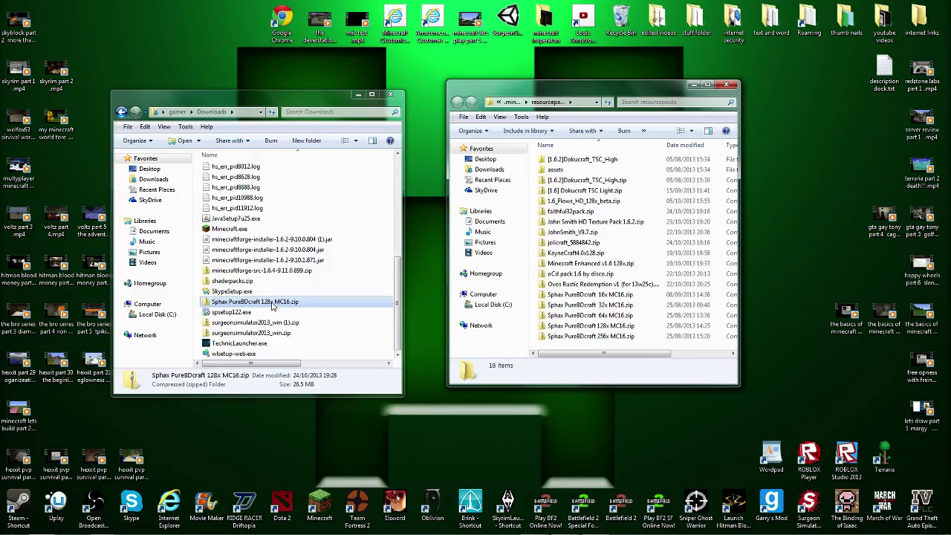
pyautogui.moveTo(275, 302); pyautogui.dragTo(602, 350)
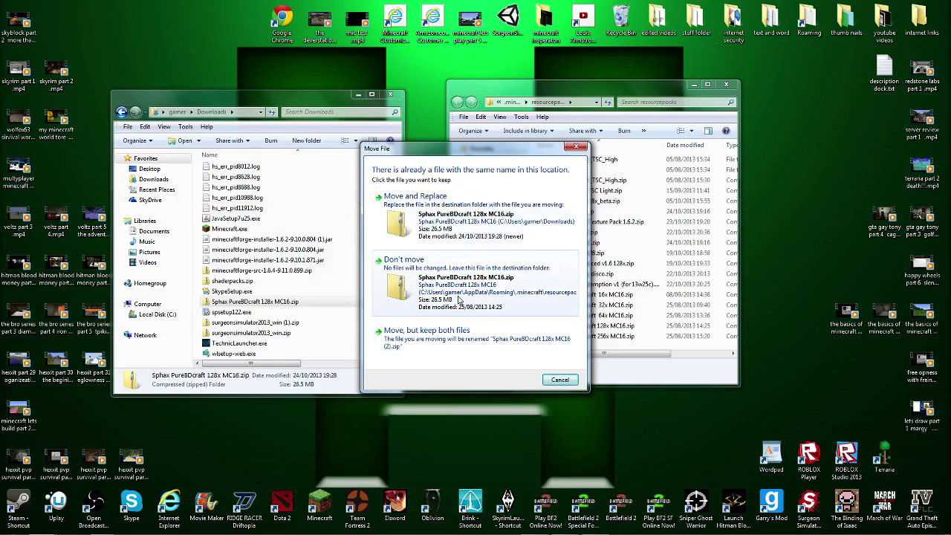
pyautogui.click(559, 379)
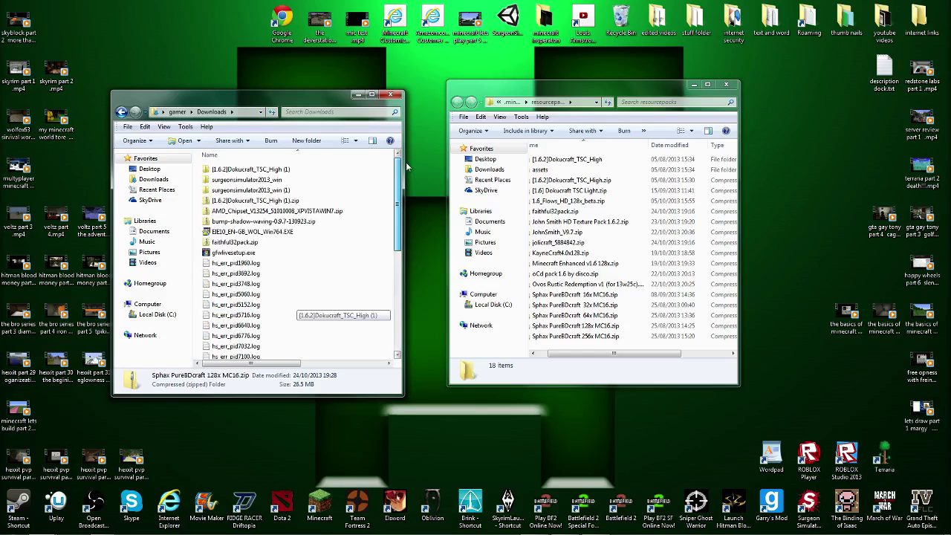
# - Close the Downloads window, minimize the resourcepacks folder, and bring Minecraft back up maximized
pyautogui.click(390, 99)
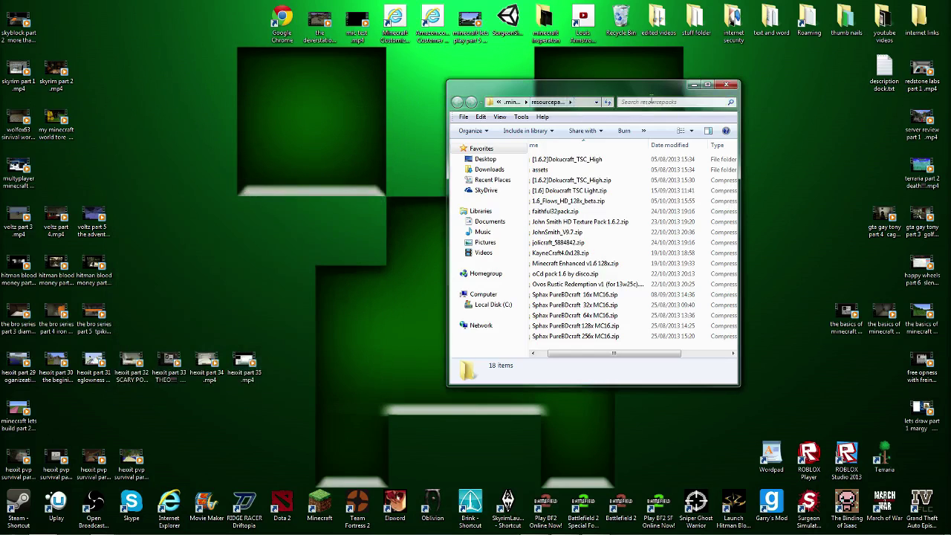
pyautogui.moveTo(579, 85); pyautogui.dragTo(579, 0)
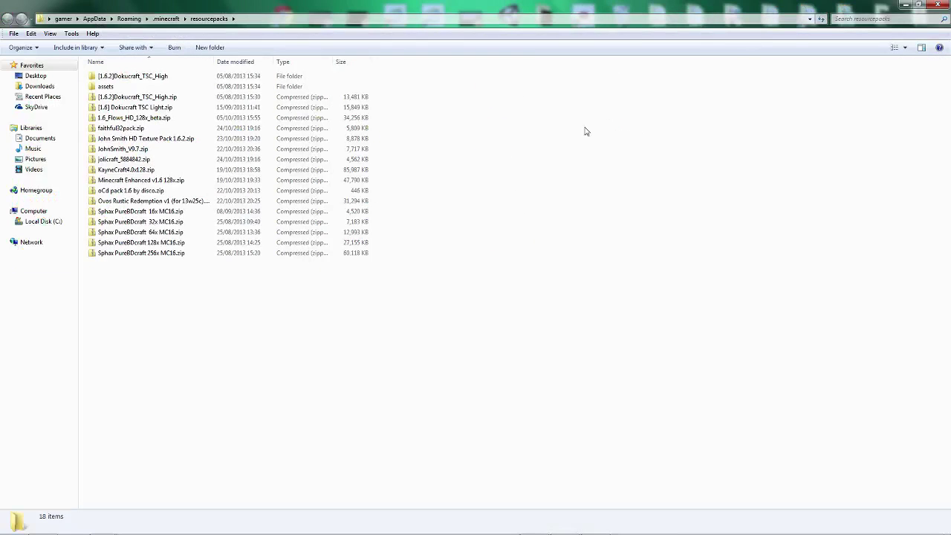
pyautogui.click(903, 5)
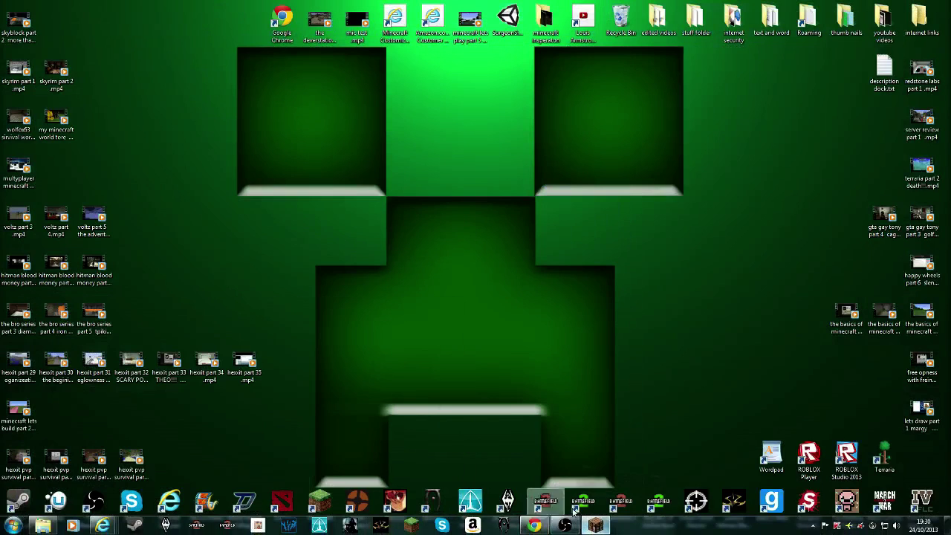
pyautogui.click(596, 526)
pyautogui.doubleClick(731, 115)
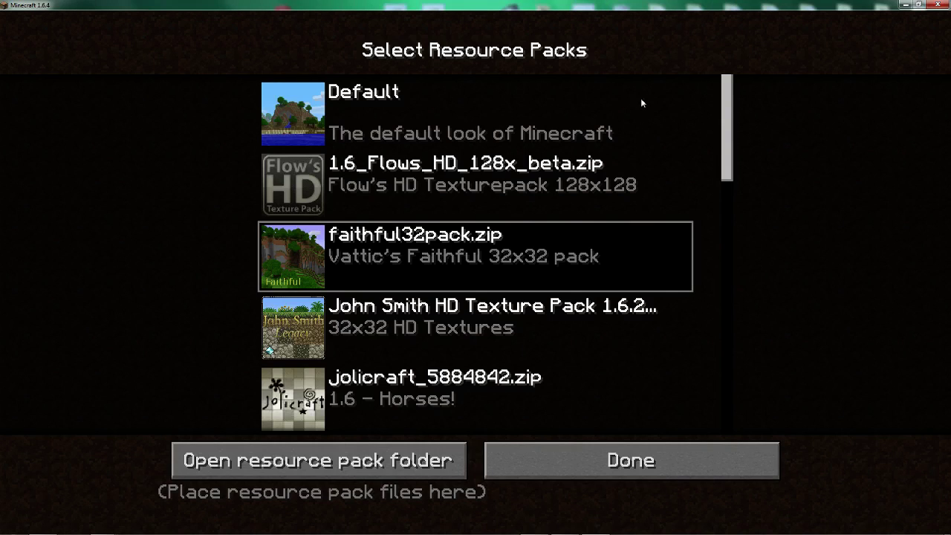
# - Reload the resource pack list from Minecraft's main menu and apply Sphax PureBDcraft 128x MC16.zip
pyautogui.click(526, 465)
pyautogui.click(527, 464)
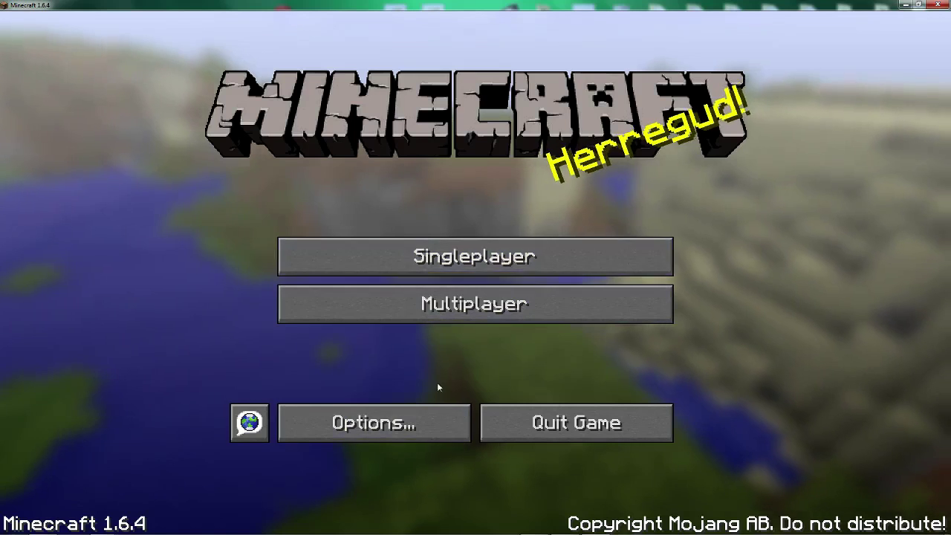
pyautogui.click(392, 419)
pyautogui.click(338, 392)
pyautogui.scroll(-6, 490, 330)
pyautogui.scroll(-2, 490, 330)
pyautogui.scroll(-3, 484, 327)
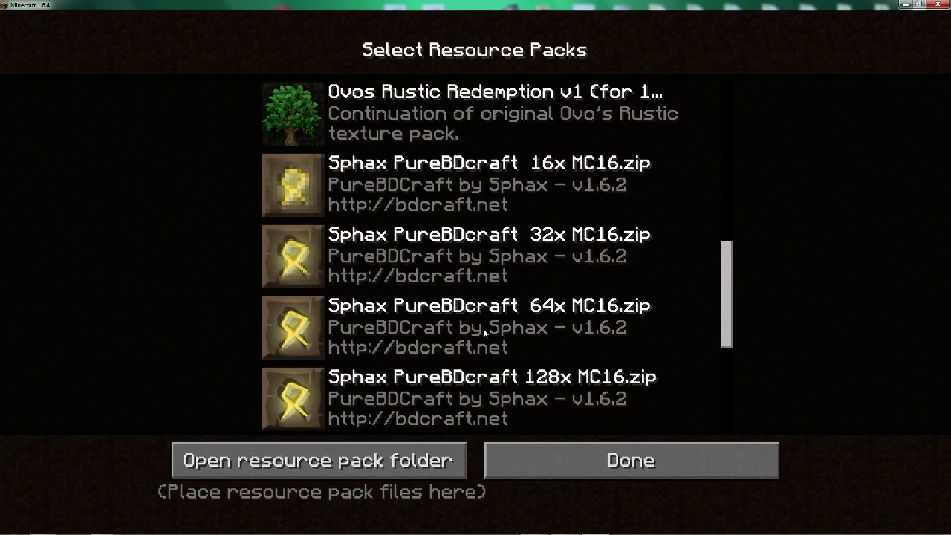
pyautogui.scroll(-1, 523, 327)
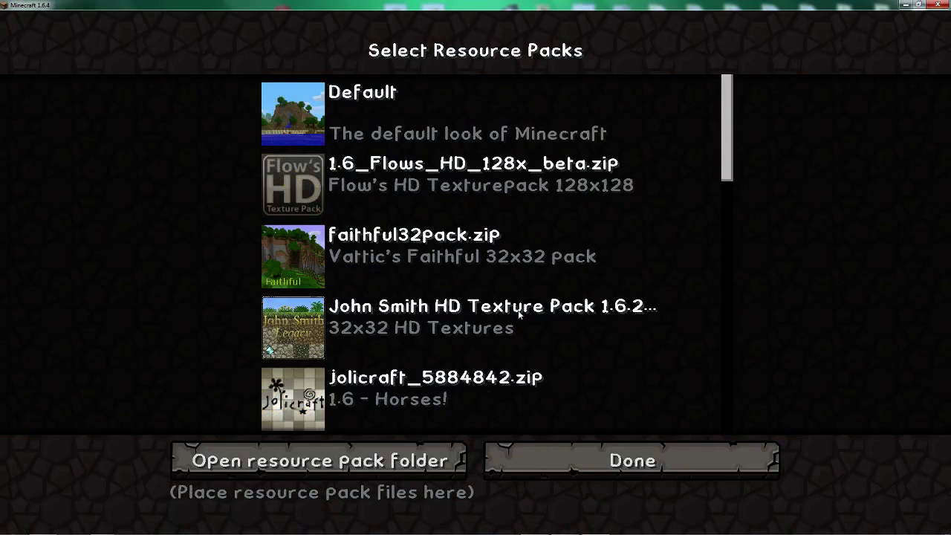
# - Leave the resource pack settings and load the first world in the singleplayer list
pyautogui.press('Escape')
pyautogui.click(476, 272)
pyautogui.click(464, 101)
pyautogui.click(407, 450)
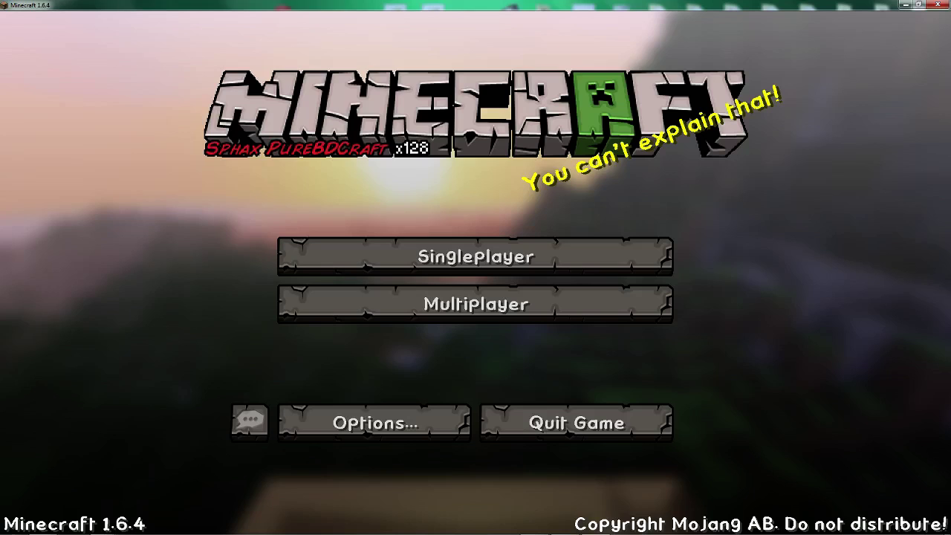
# - Look over the retextured hotbar items, finishing on the Diamond Pickaxe, and briefly toggle the debug overlay
pyautogui.scroll(-4, 476, 268)
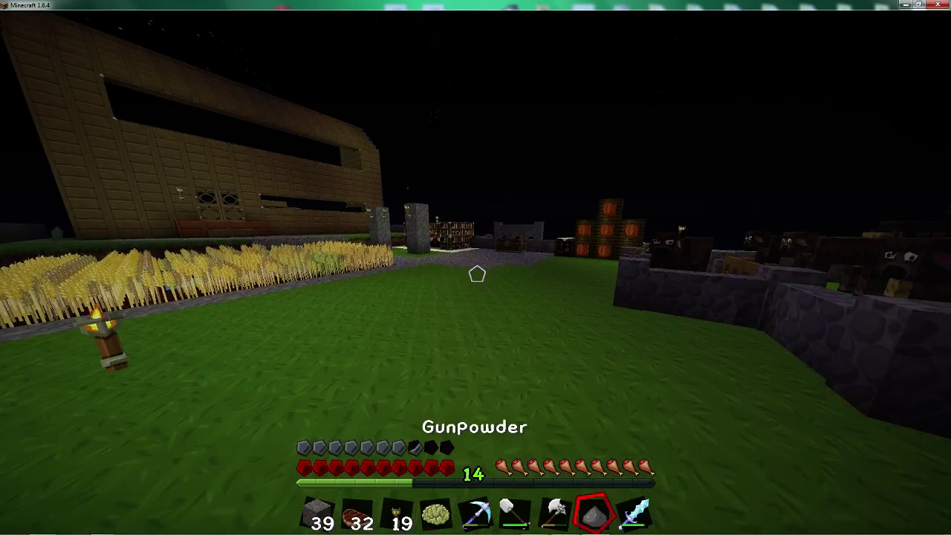
pyautogui.scroll(5, 476, 268)
pyautogui.scroll(-2, 475, 268)
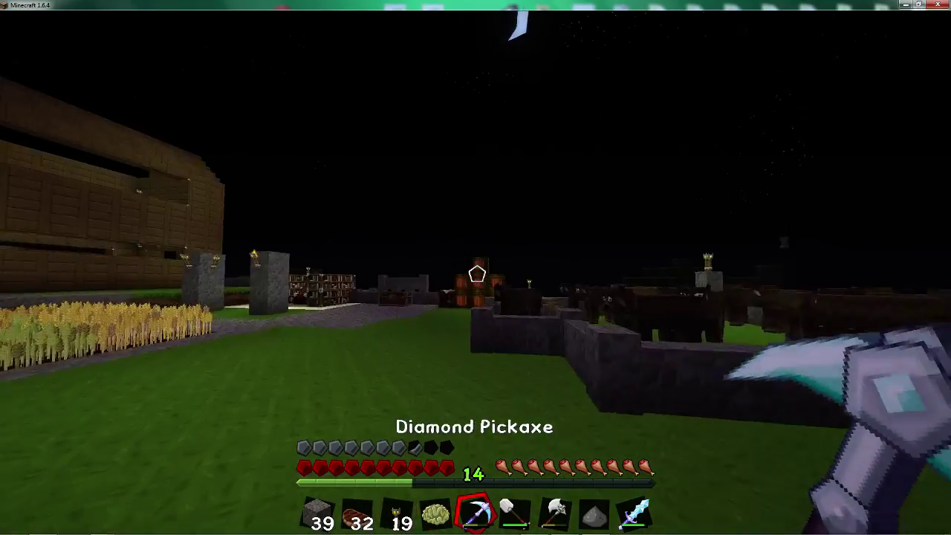
pyautogui.press('F3')
pyautogui.press('F3')
# - Walk past the wheat field into the wooden house and up its stairs to examine the new block textures
pyautogui.press('w')
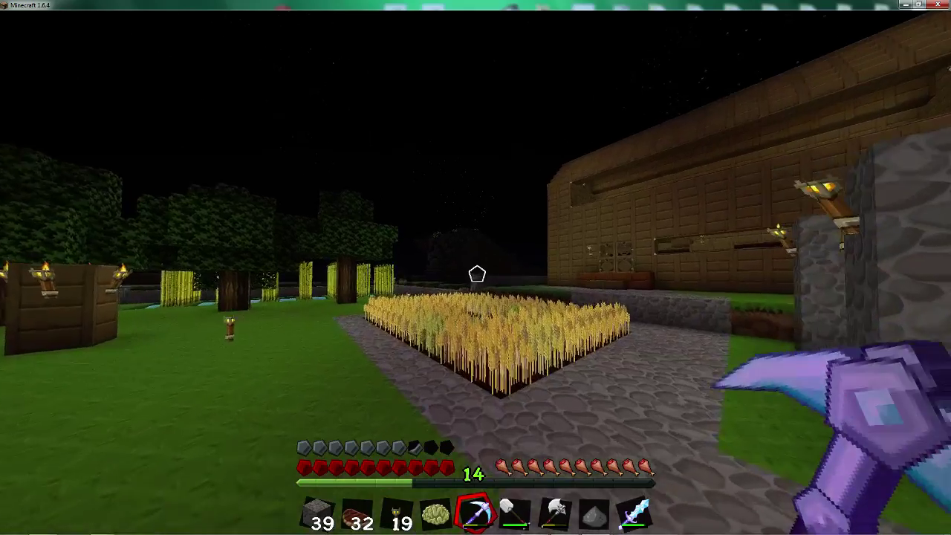
pyautogui.press('w')
pyautogui.press('w')
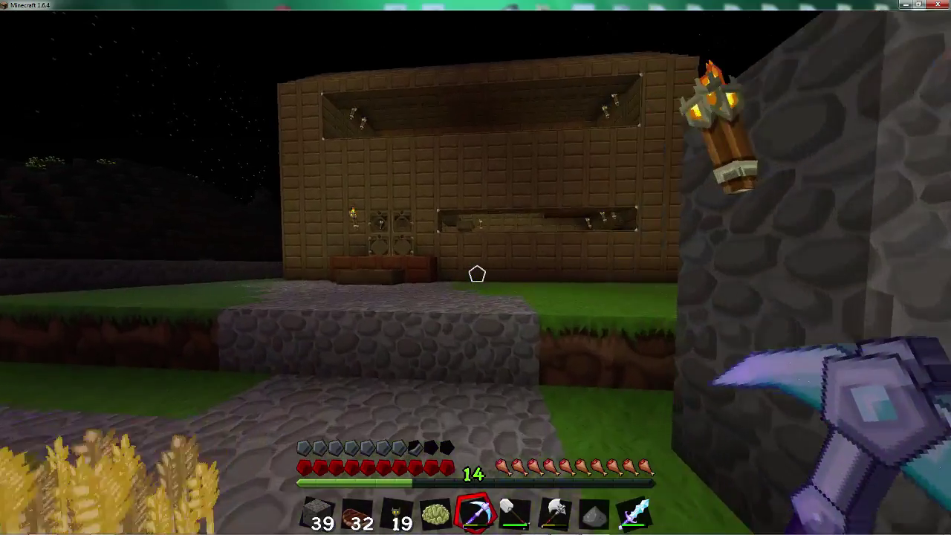
pyautogui.press('w')
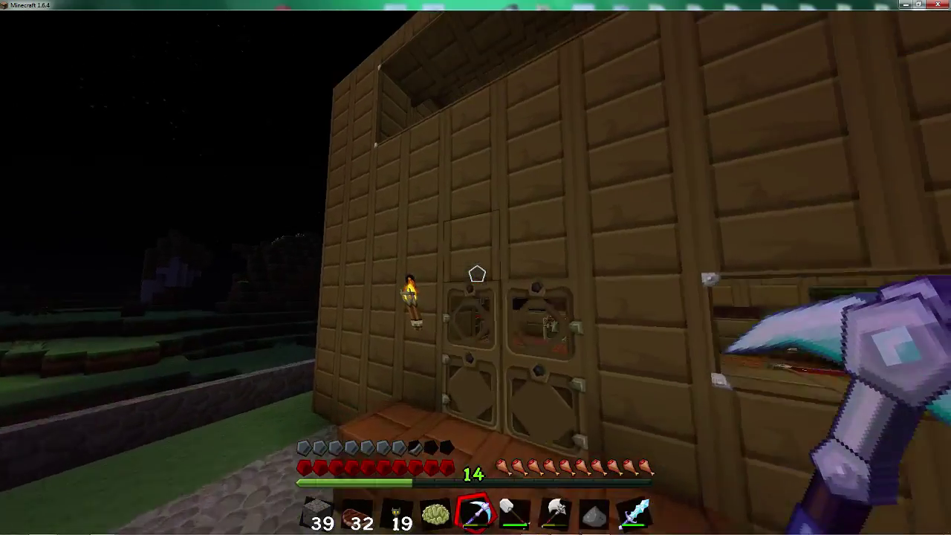
pyautogui.rightClick(477, 274)
pyautogui.press('w')
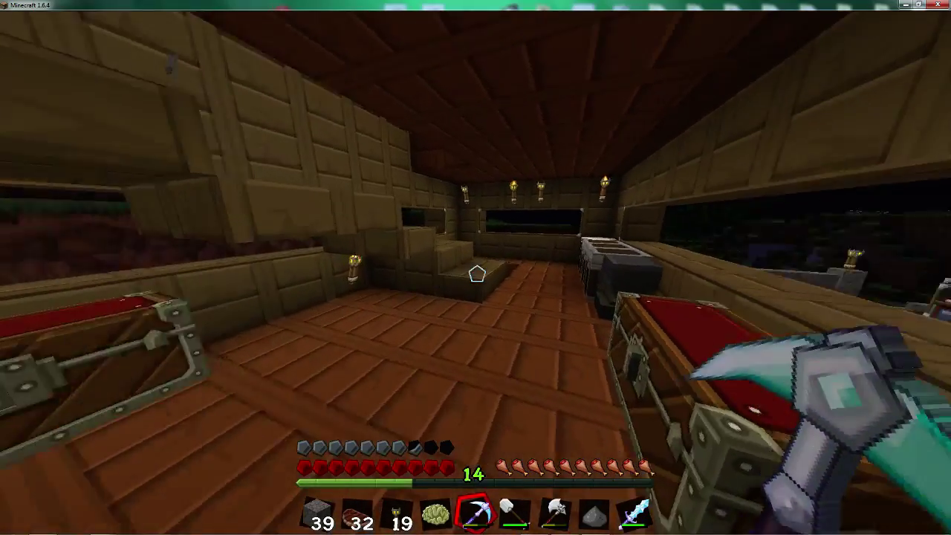
pyautogui.press('w')
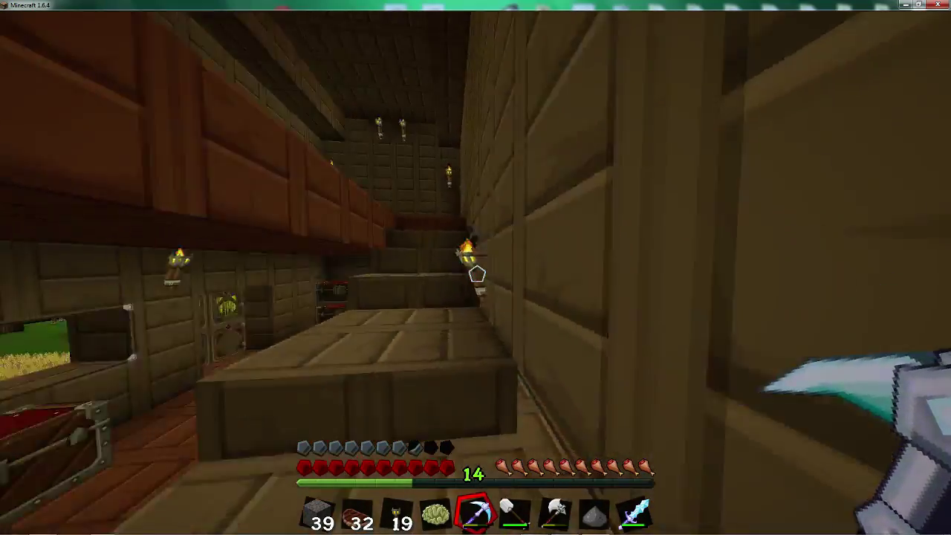
pyautogui.press('w')
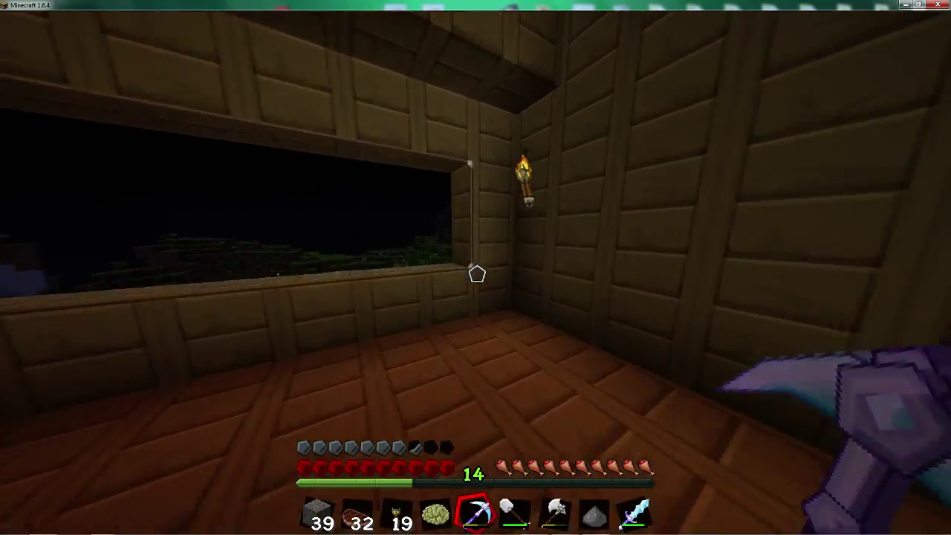